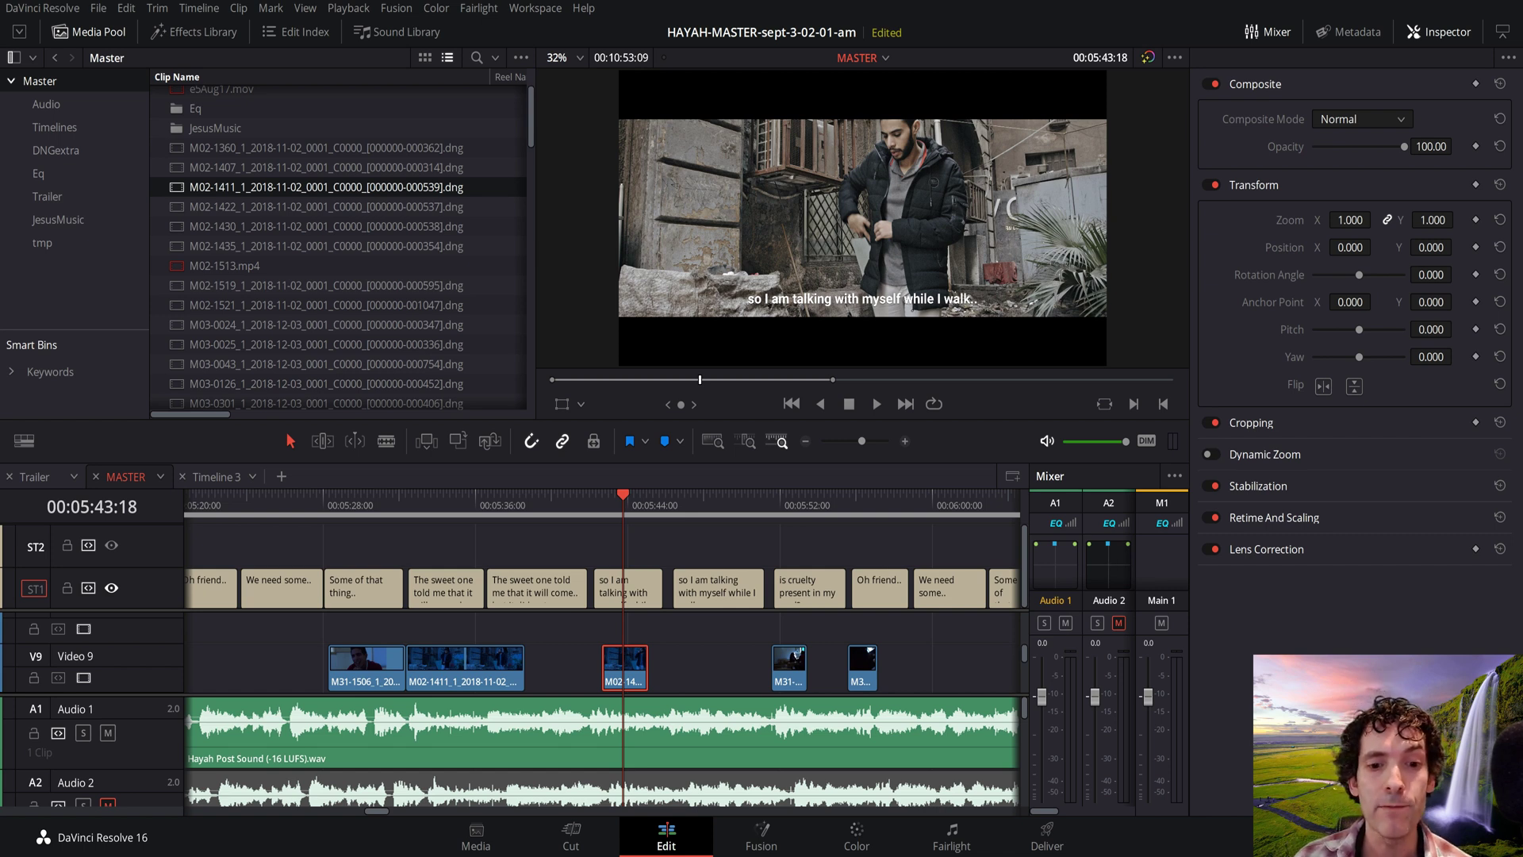
- Bring the Explorer window with the Tut folder and M20-2221.MLV in front of Resolve
key("alt+Tab")
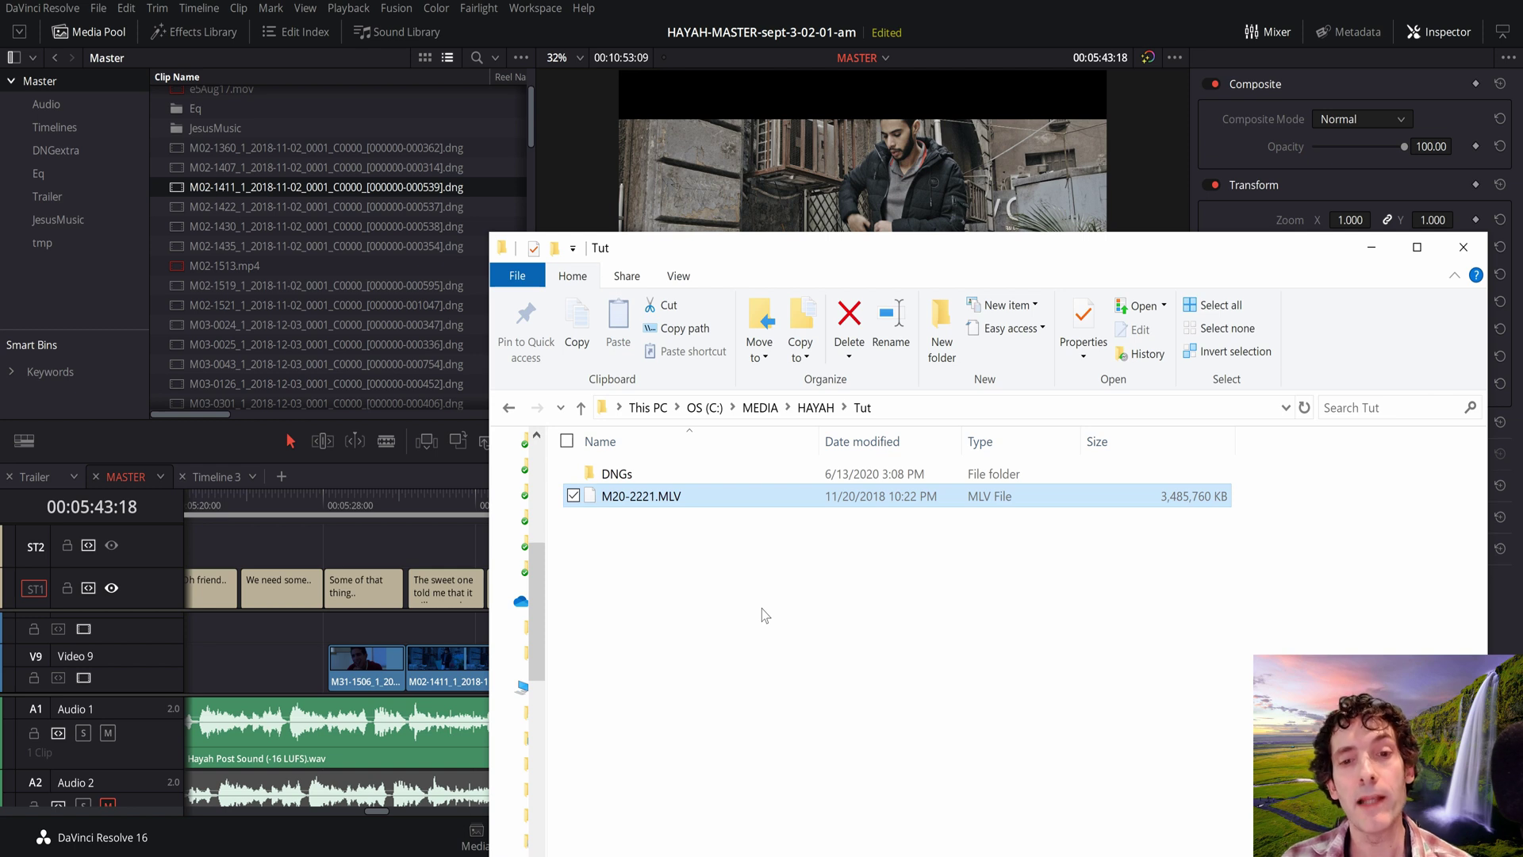
key("alt+Tab")
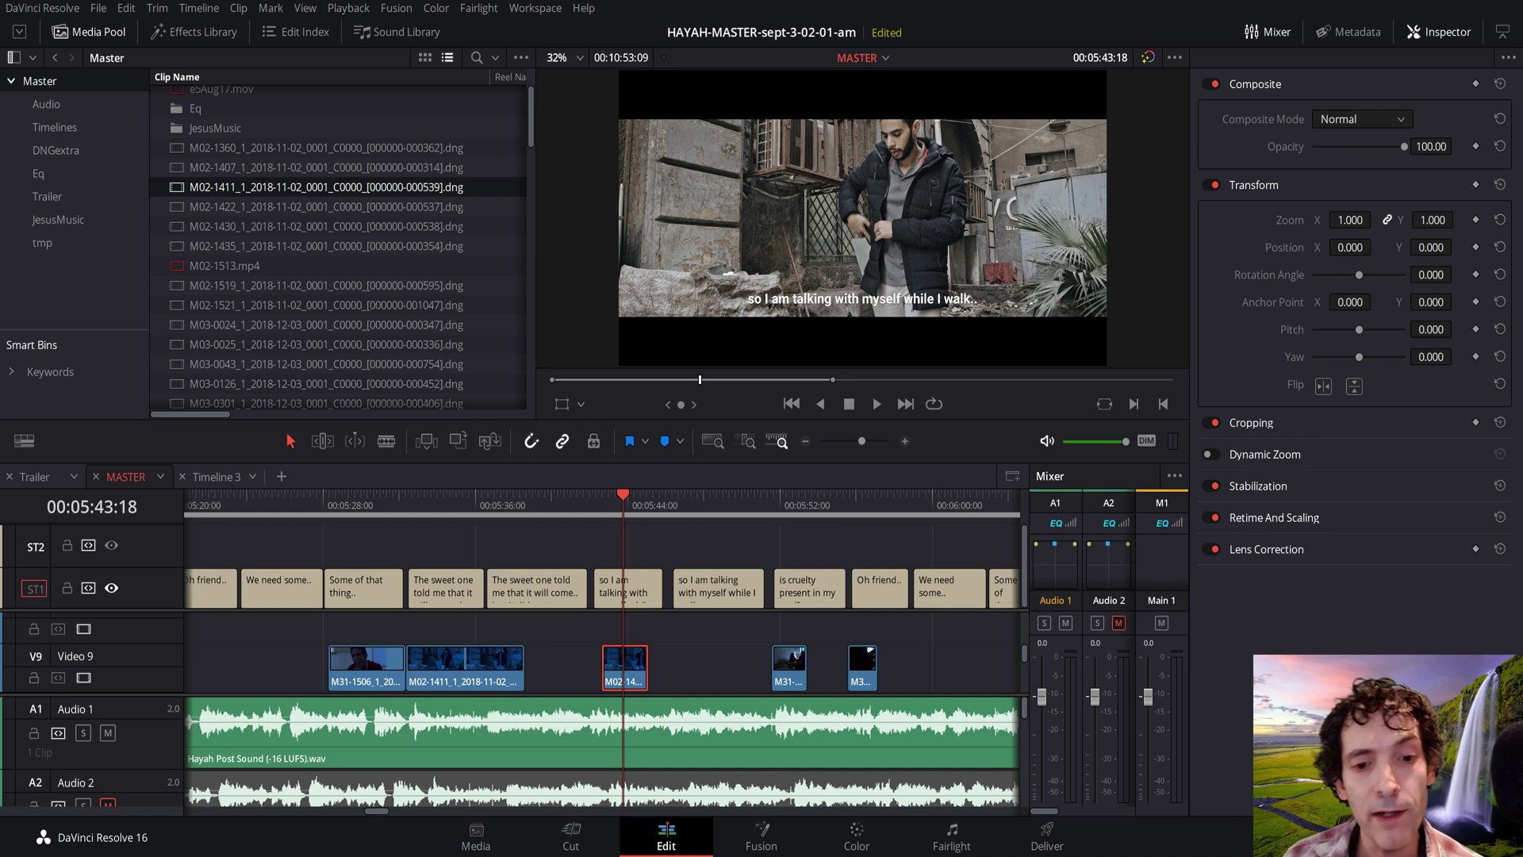
left_click(755, 854)
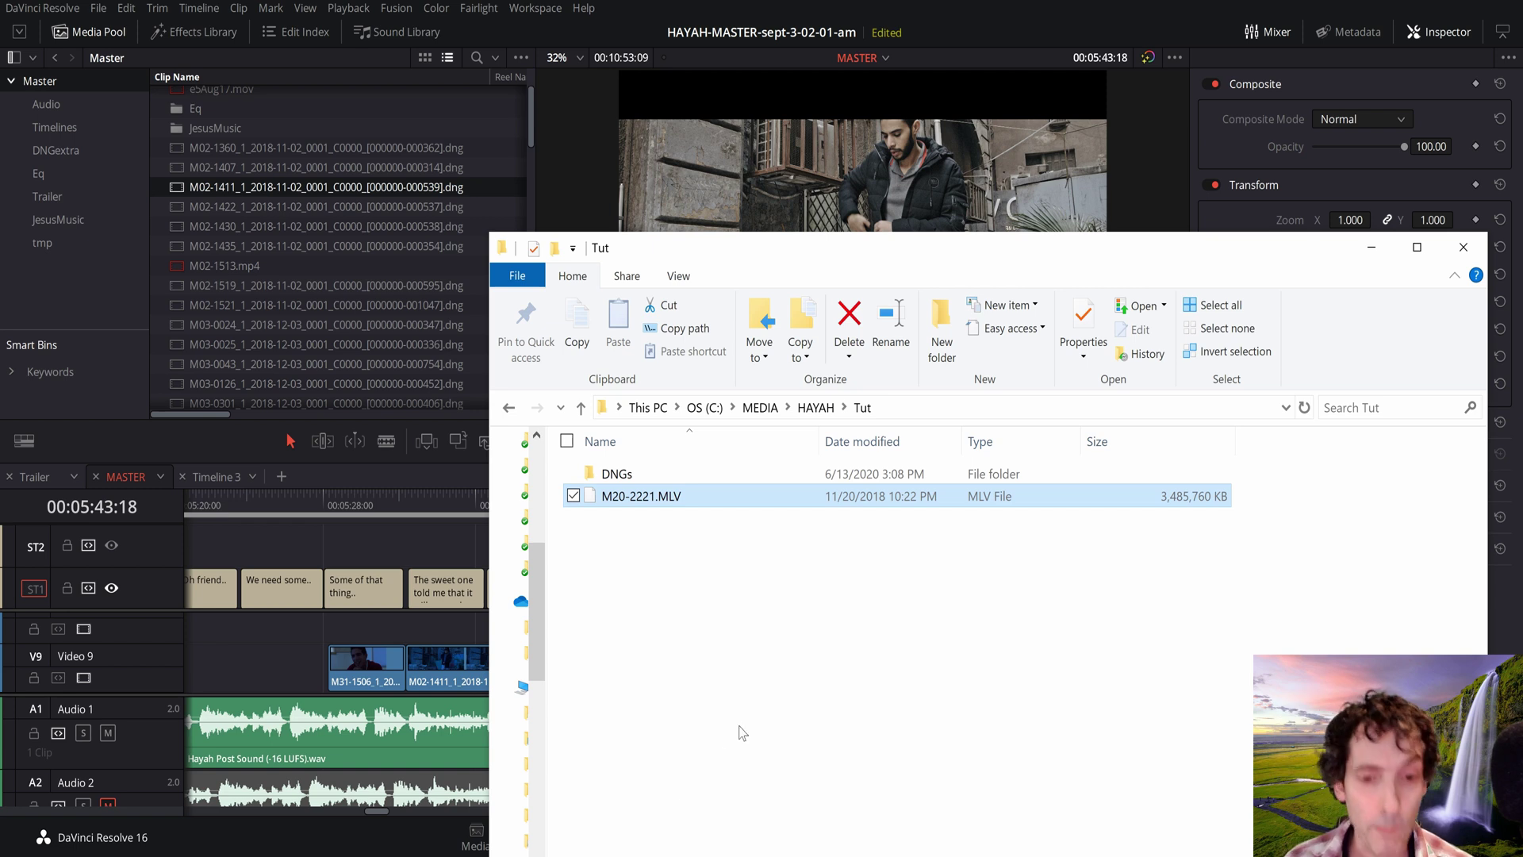
- Glance at the mlv.app downloads page in Chrome, then return to MLV App with M20-2221.MLV loaded
key("alt+Tab")
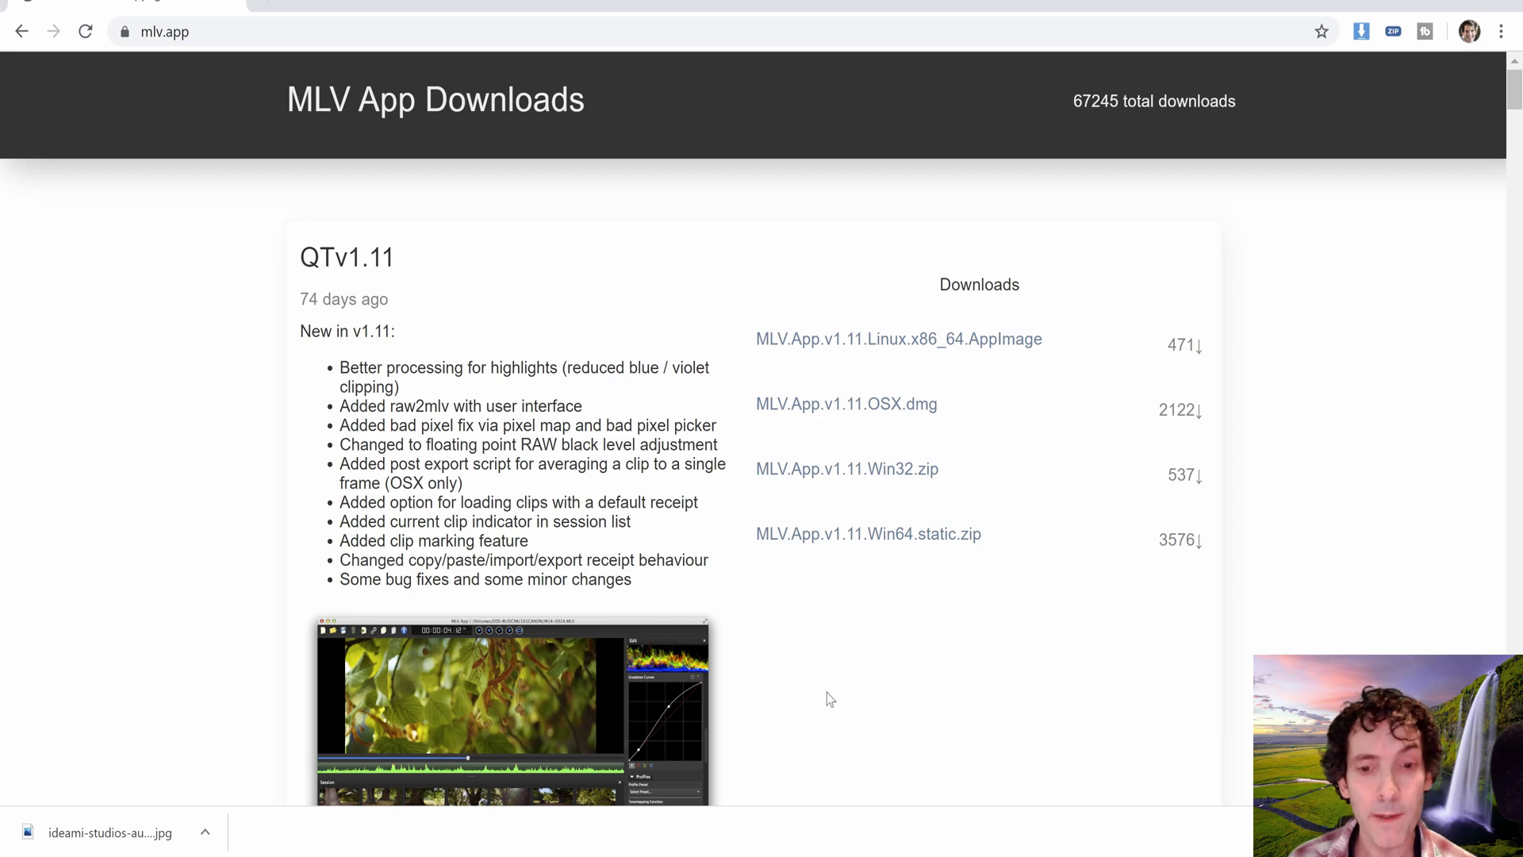
key("alt+Tab")
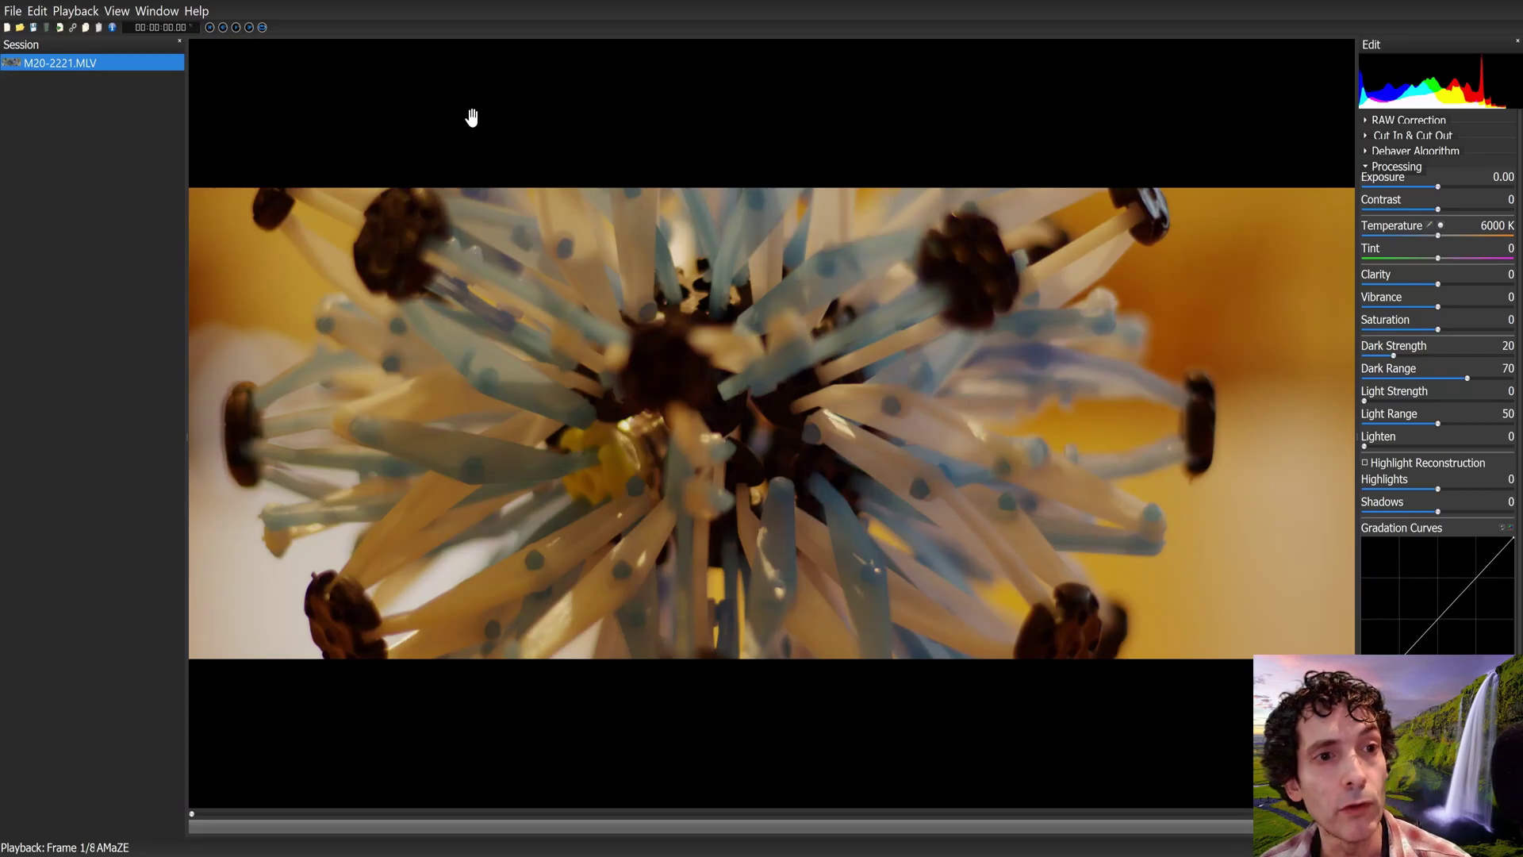
- Advance the M20-2221.MLV clip in MLV App to about frame 57
left_click(13, 11)
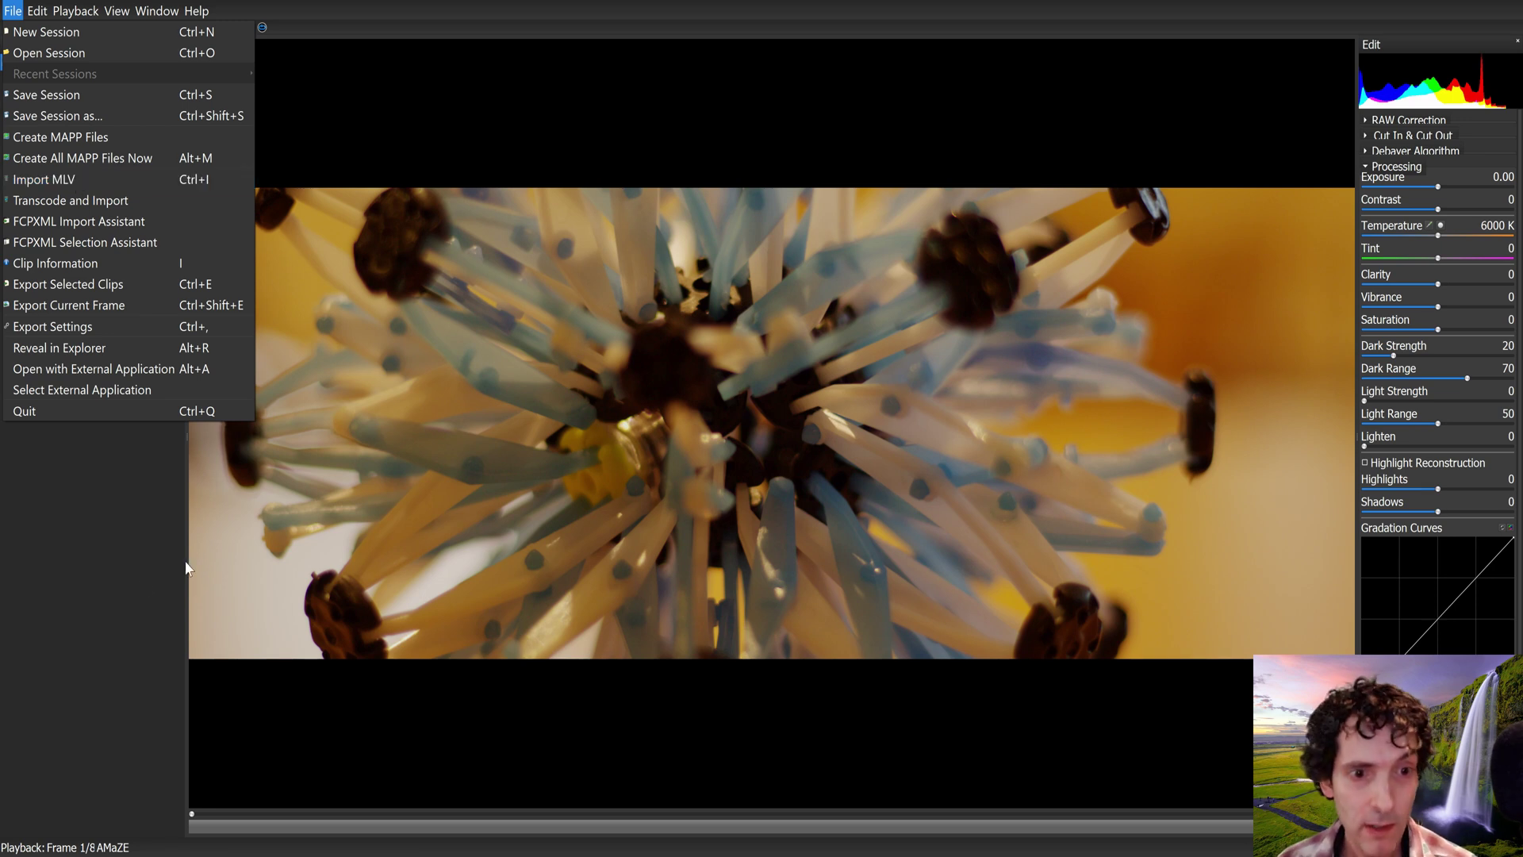
left_click(117, 583)
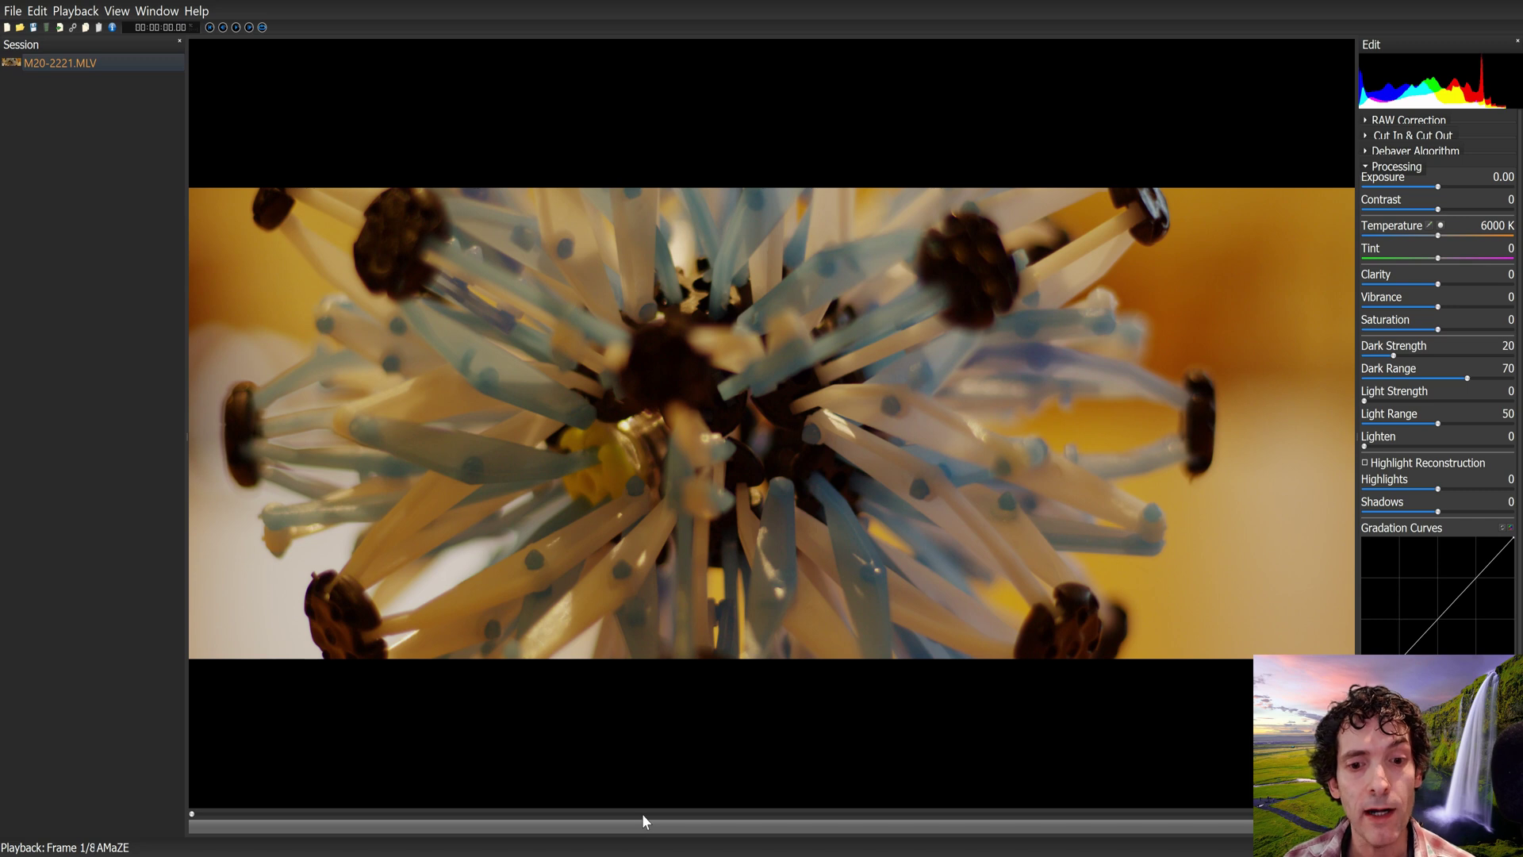
left_click_drag(641, 812, 942, 810)
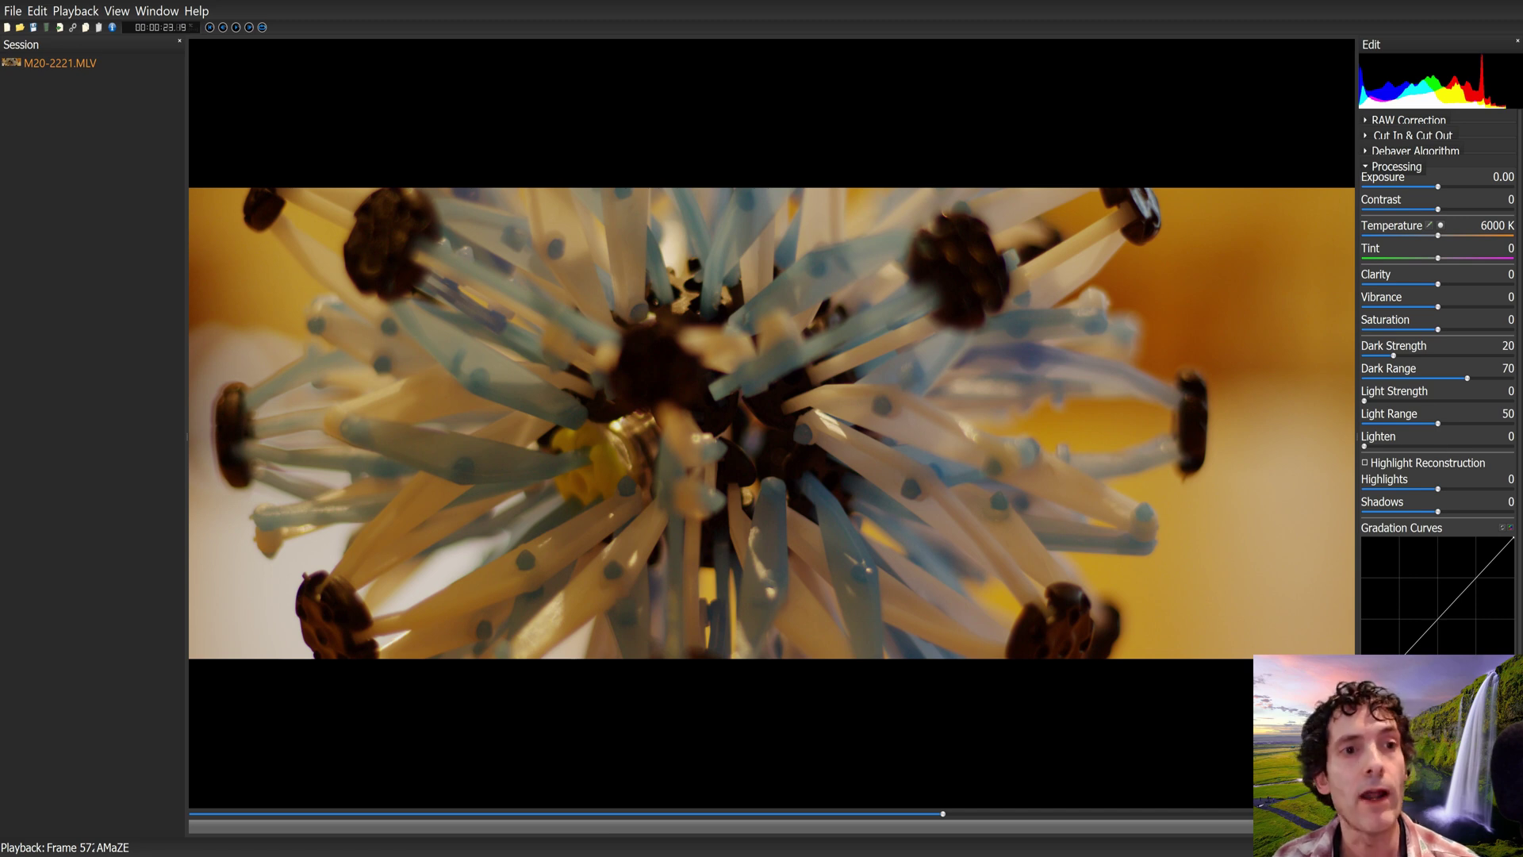
- Set the export codec to CinemaDNG Lossless and export the selected M20-2221 clip
left_click(13, 11)
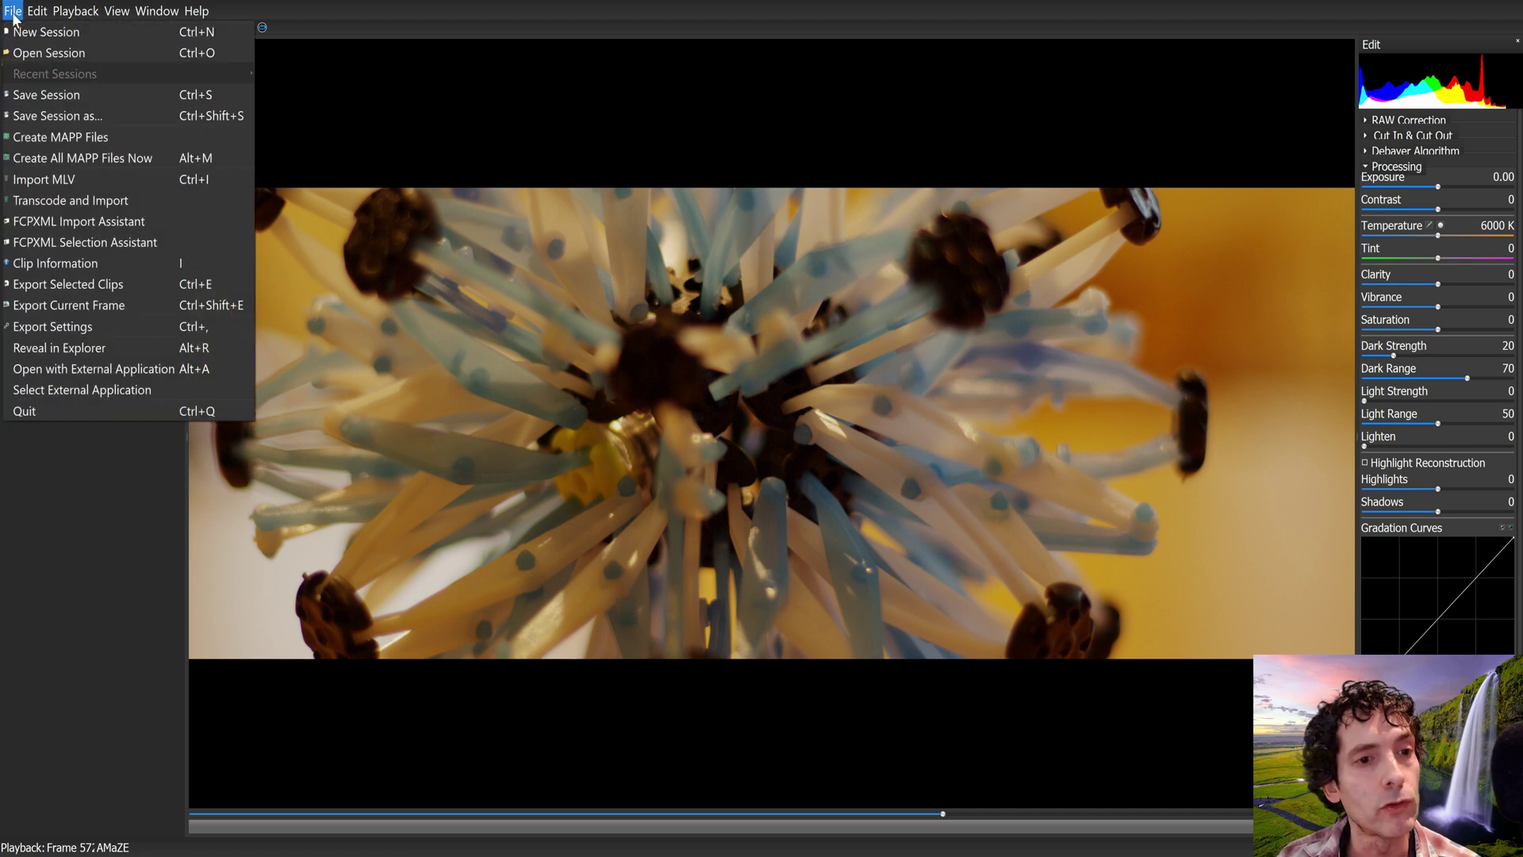
left_click(121, 323)
left_click(841, 370)
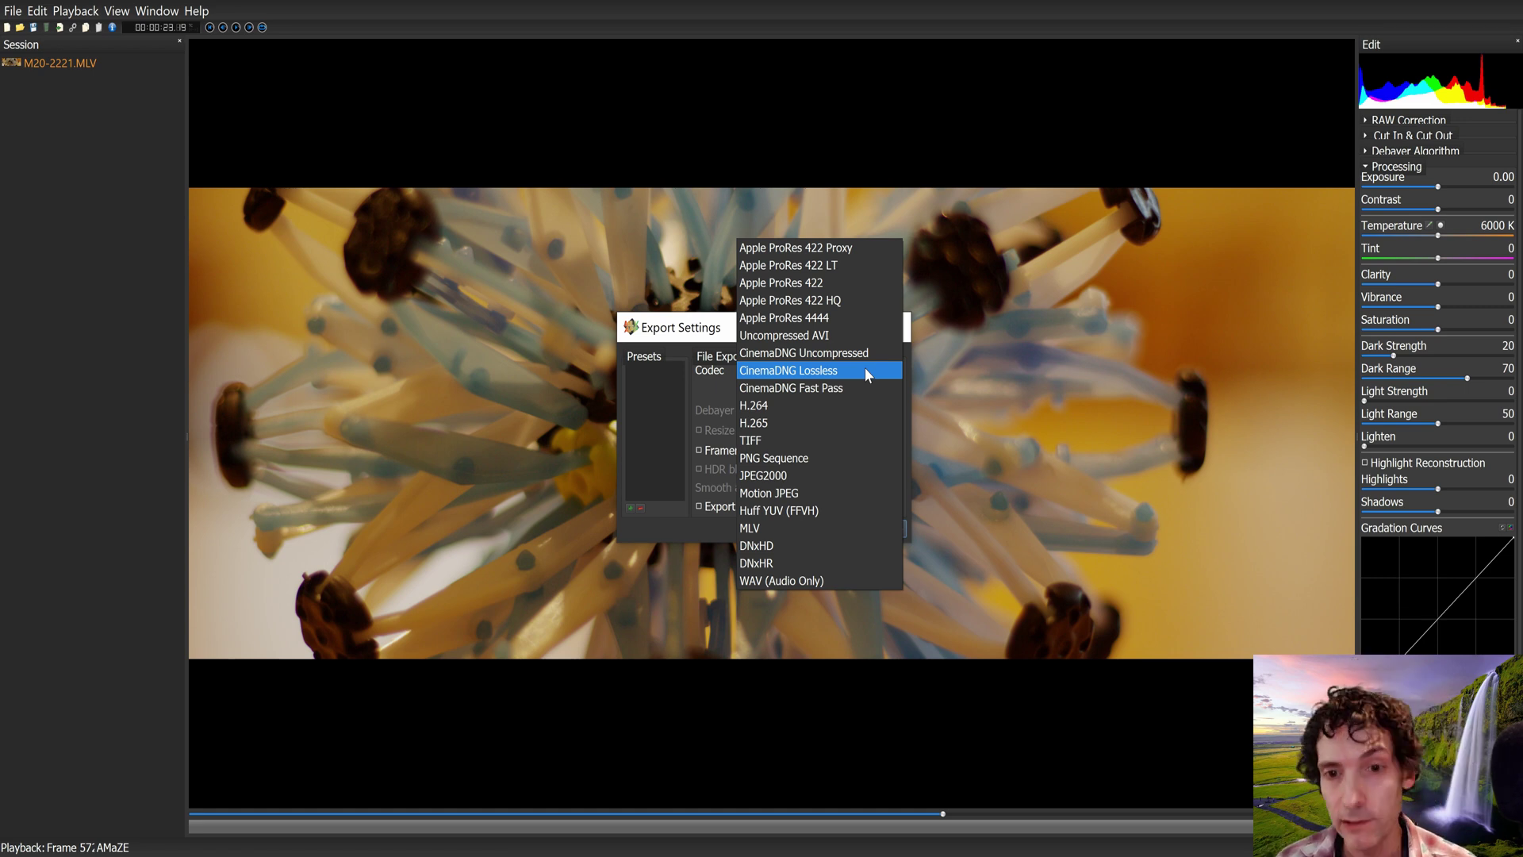
left_click(866, 374)
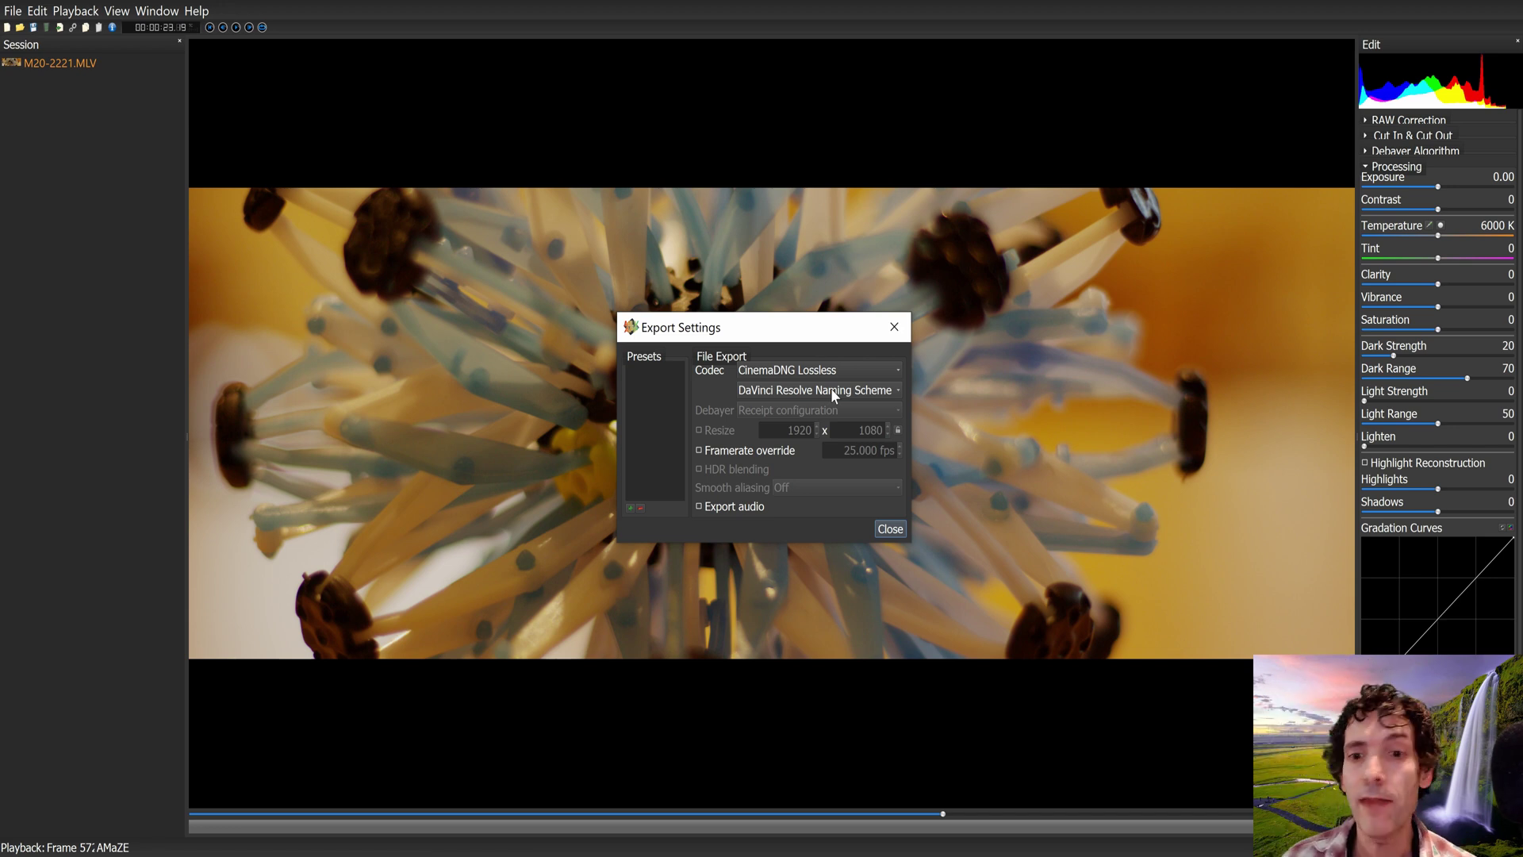
left_click(890, 529)
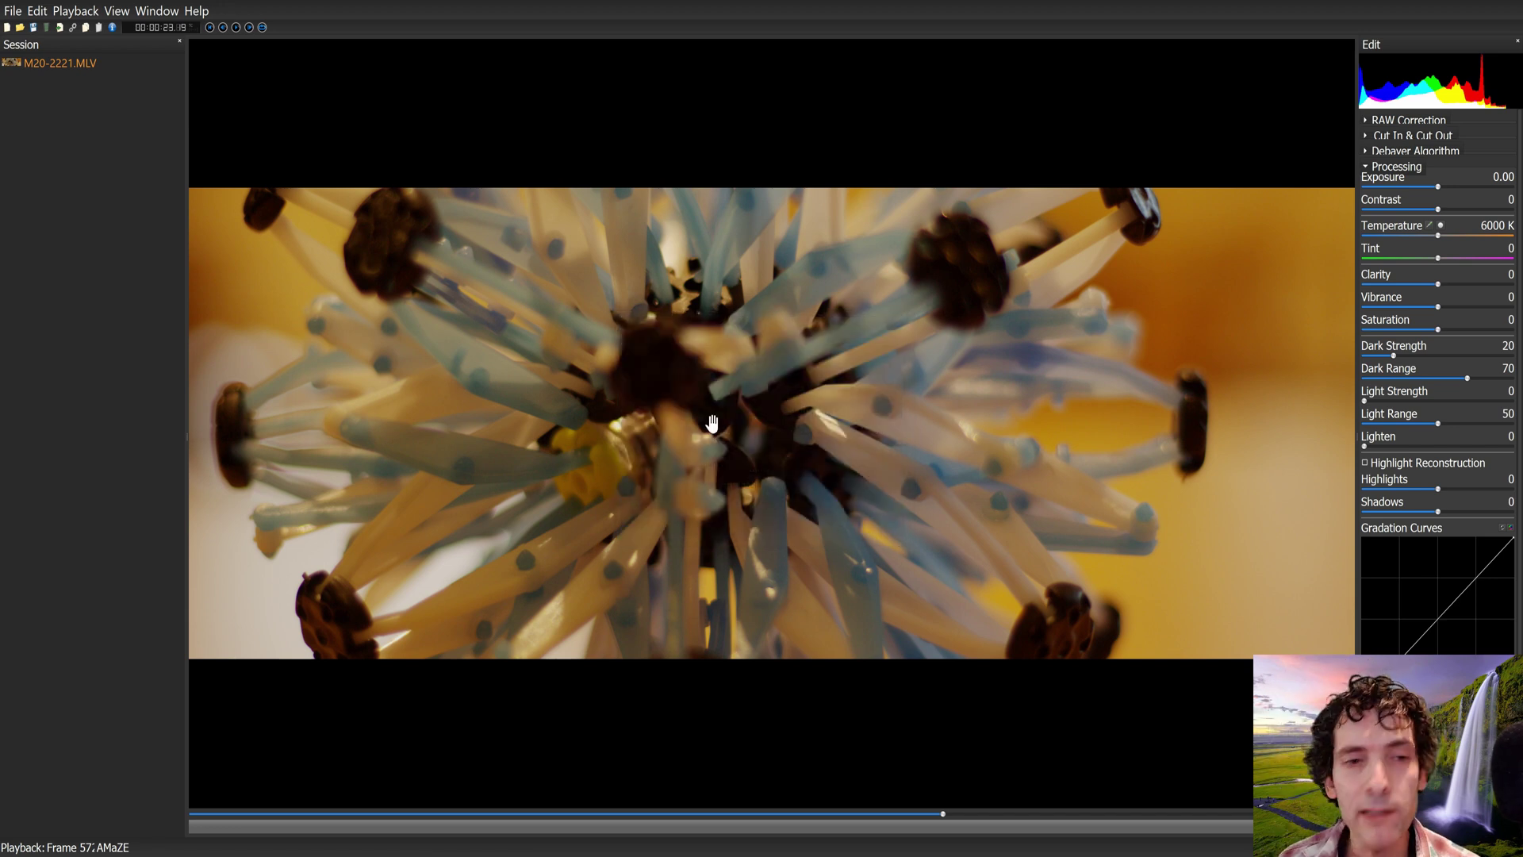
left_click(13, 11)
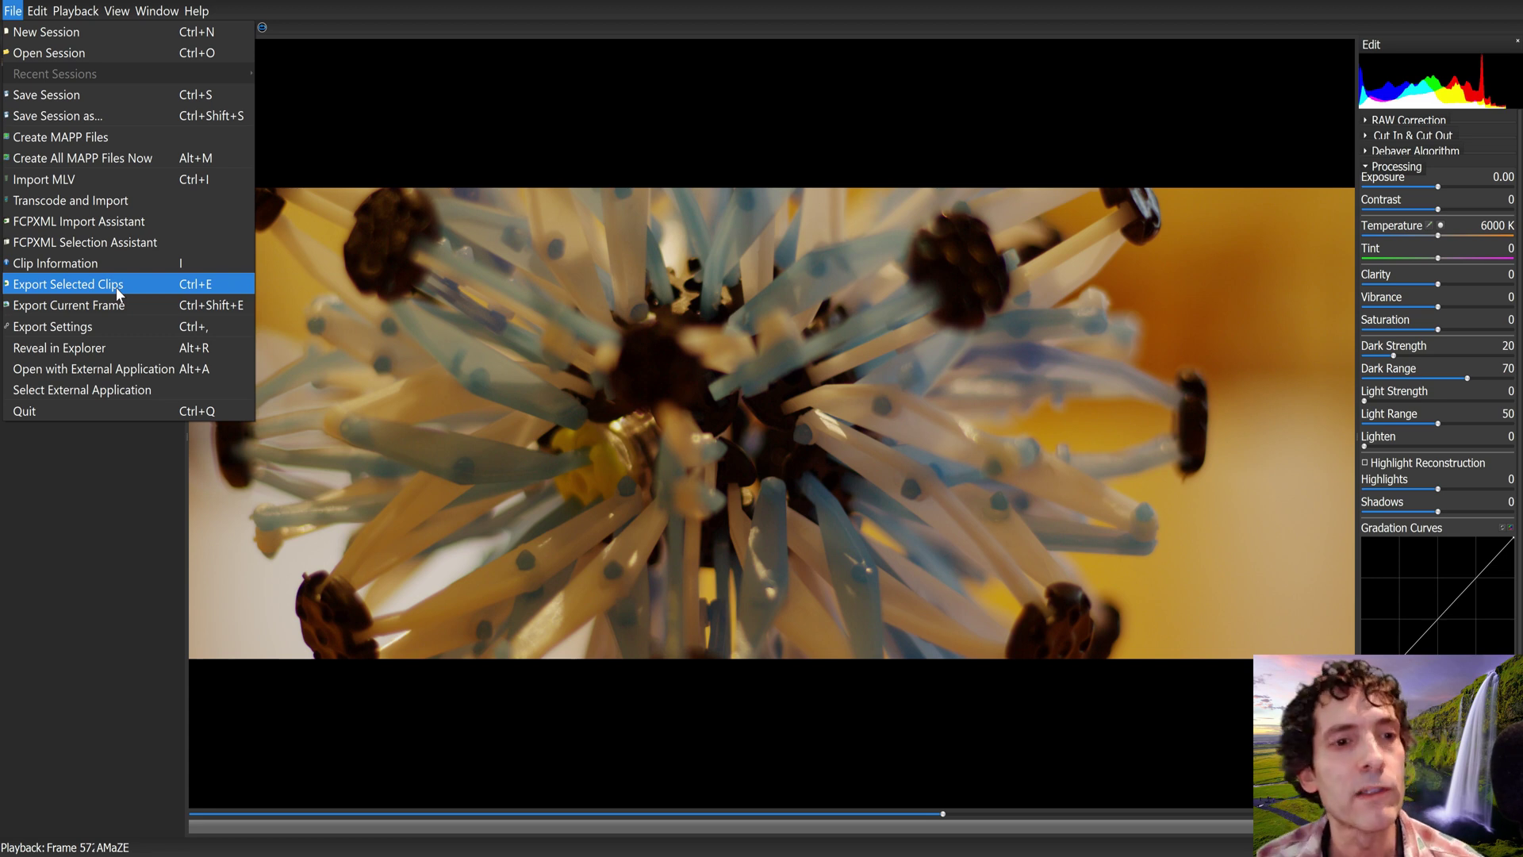
left_click(651, 624)
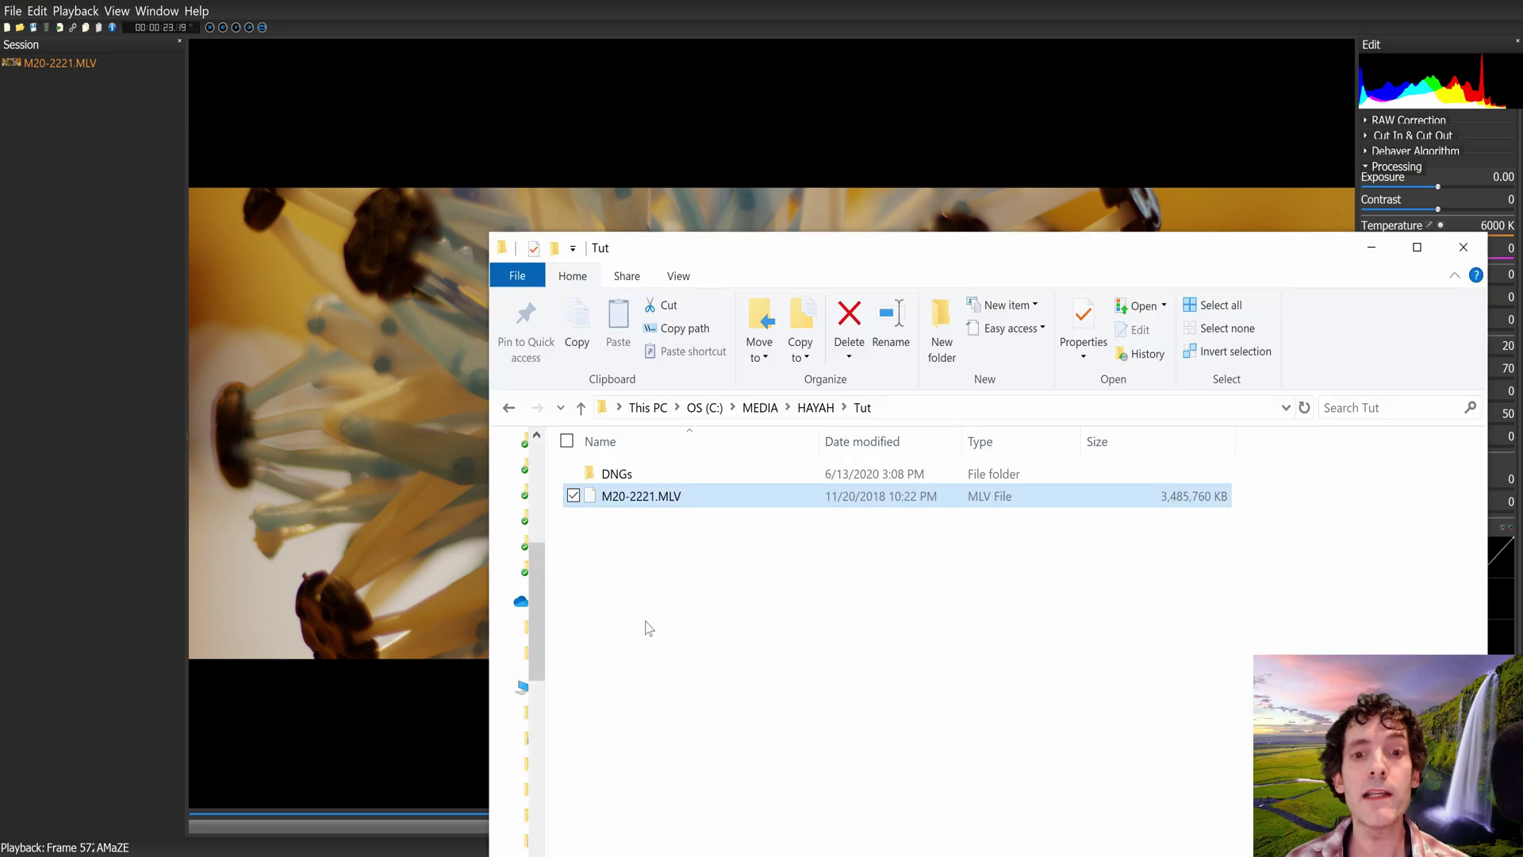
- Open DNGs > M20-2221_1_2018-11-20_0001_C0000 and check its 883 exported DNG frames
left_click(617, 476)
double_click(616, 476)
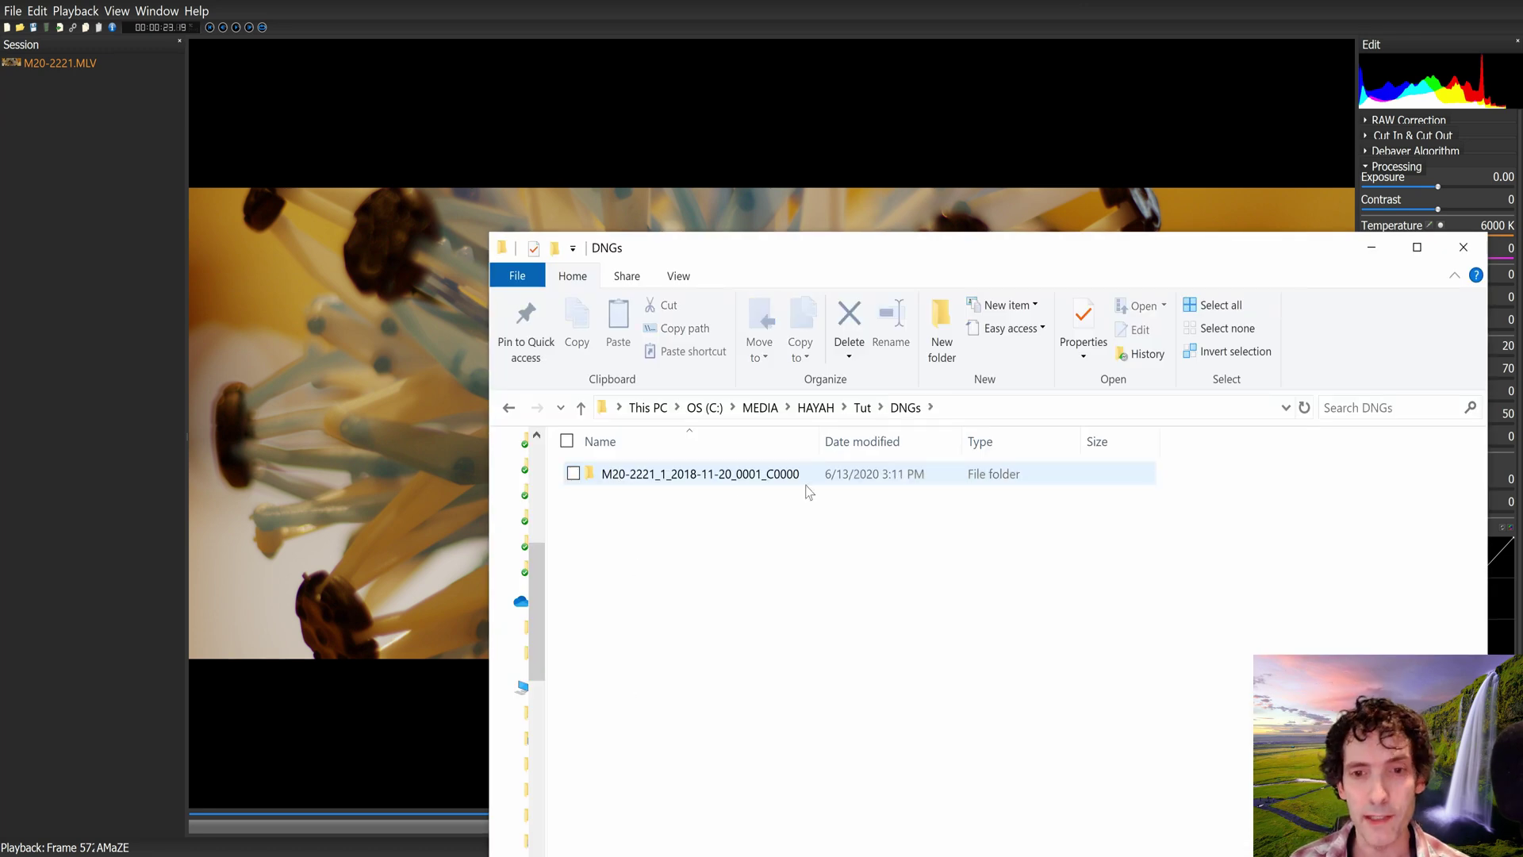
left_click_drag(820, 439, 1033, 437)
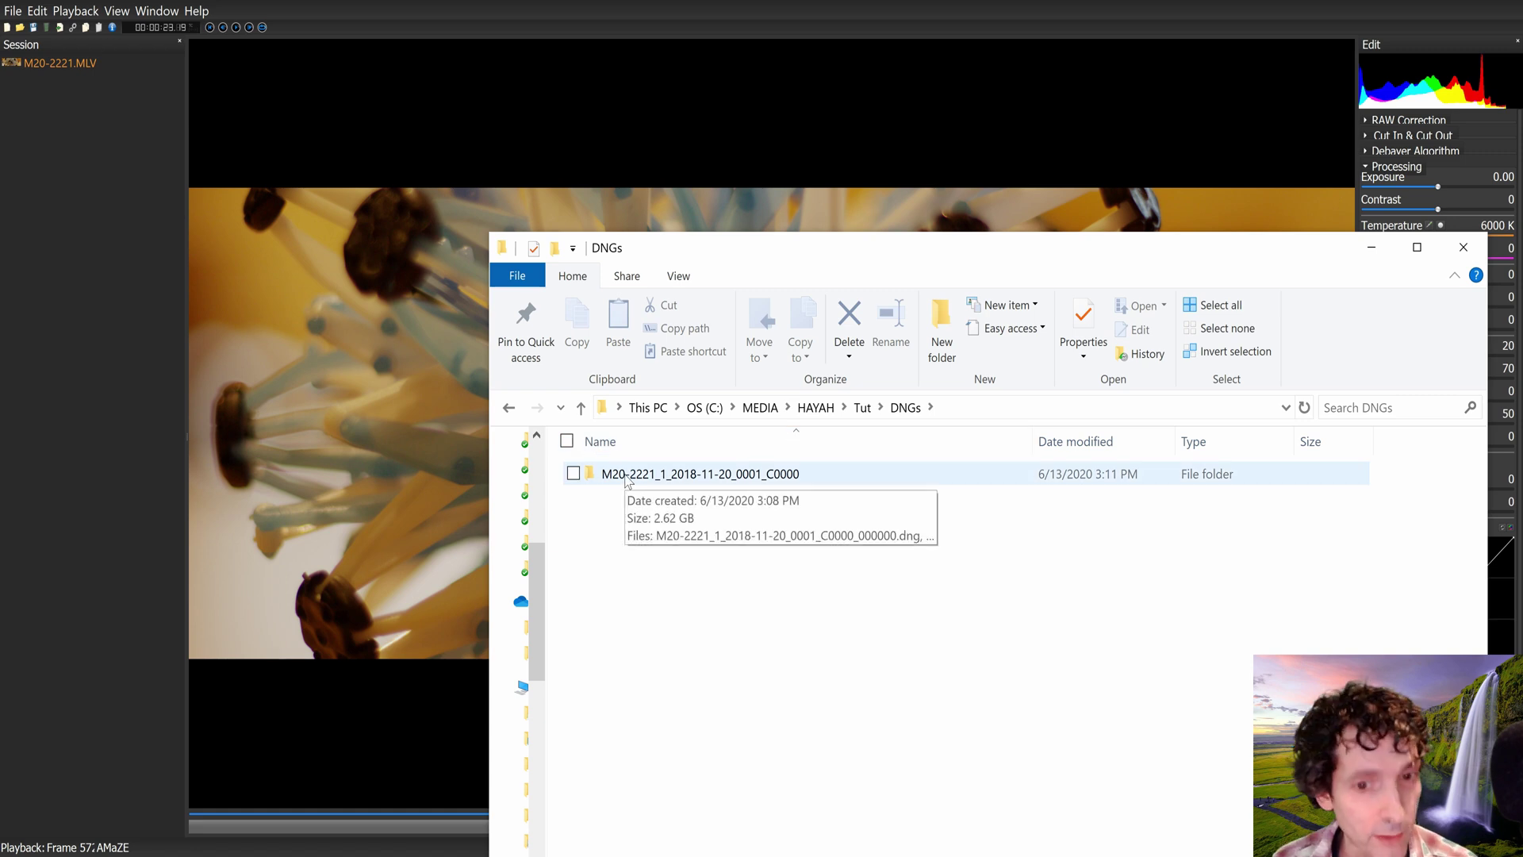
double_click(698, 473)
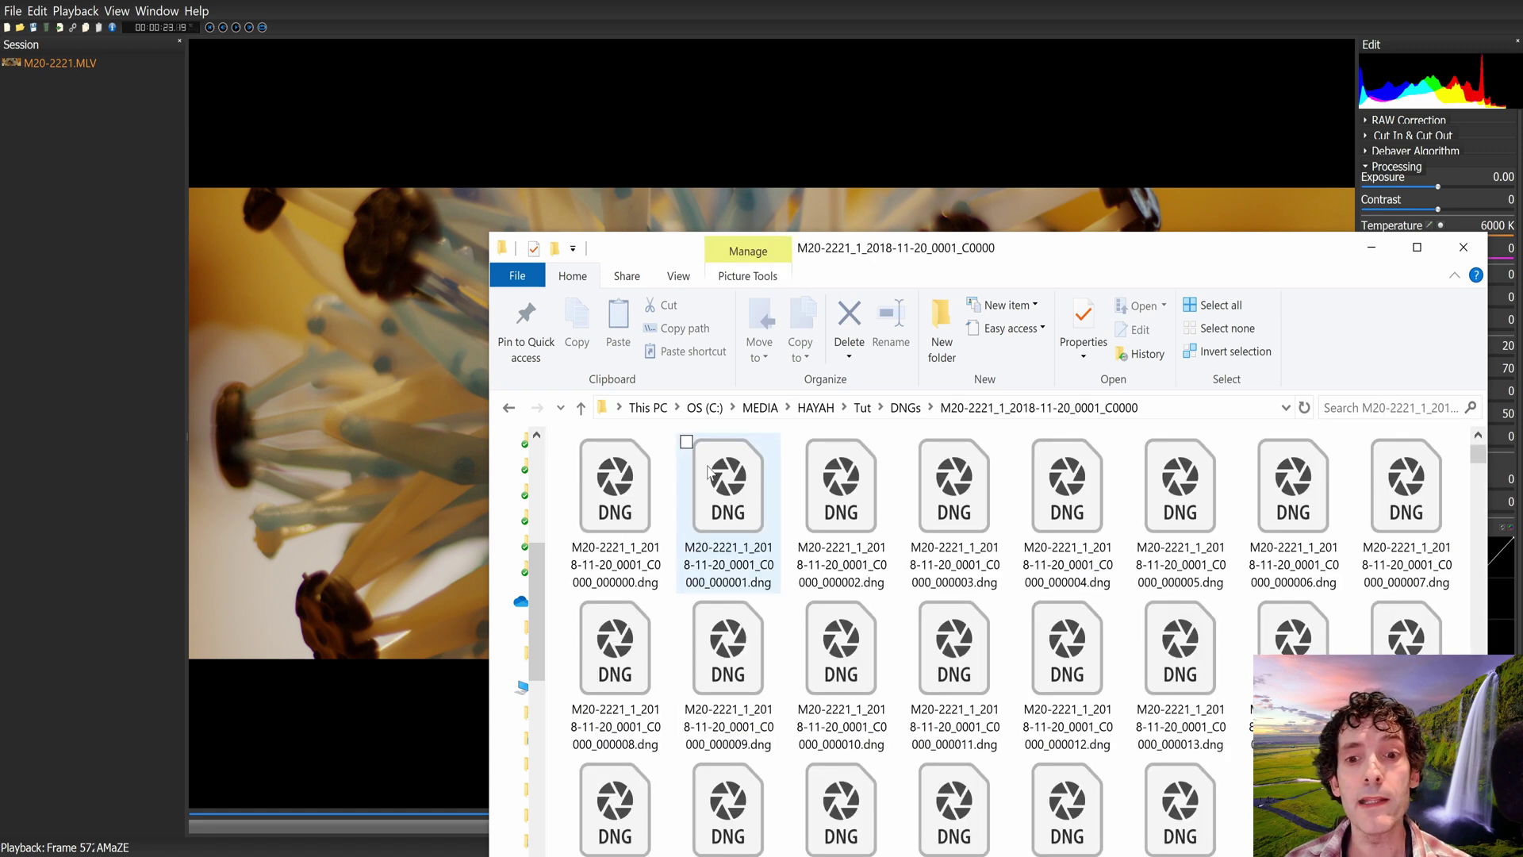
left_click_drag(1095, 252, 1014, 121)
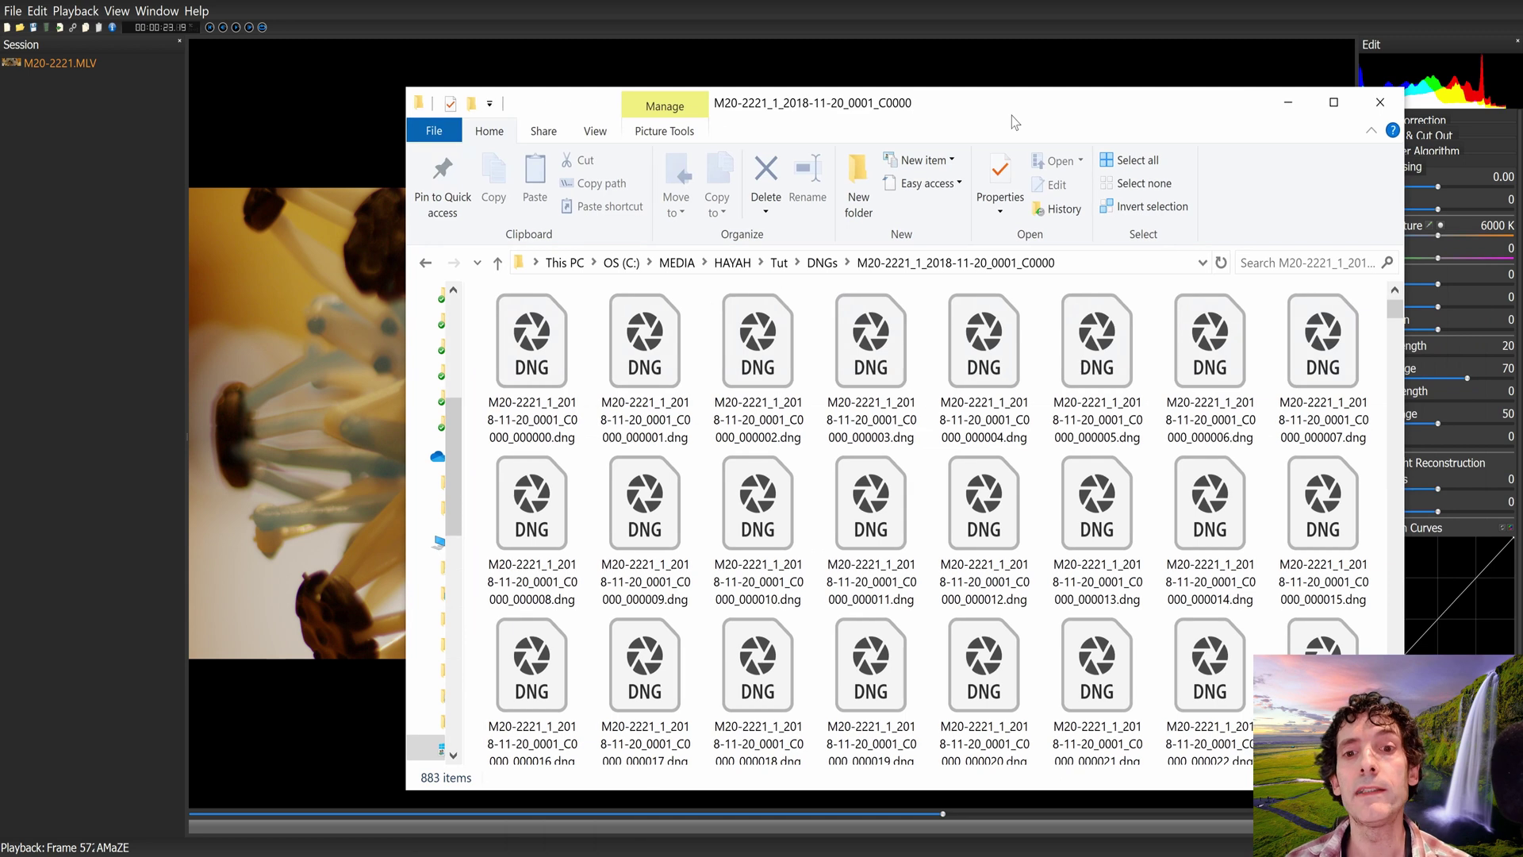
mouse_move(1396, 317)
left_mouse_down()
mouse_move(1396, 519)
mouse_move(1395, 310)
left_mouse_up()
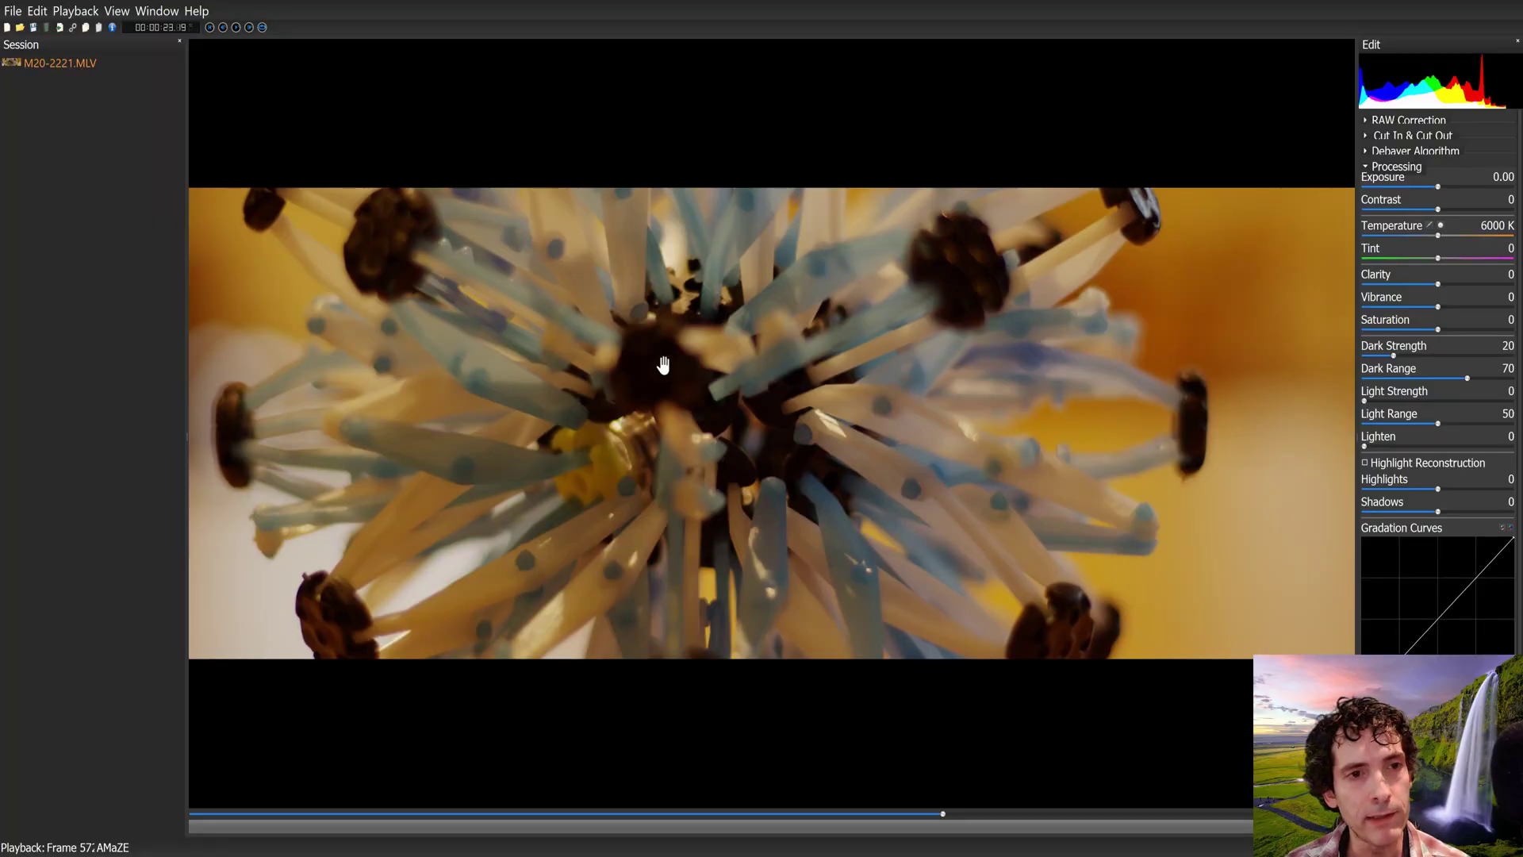
- Recheck MLV App's Export Settings without changes, then leave for DaVinci Resolve
left_click(14, 13)
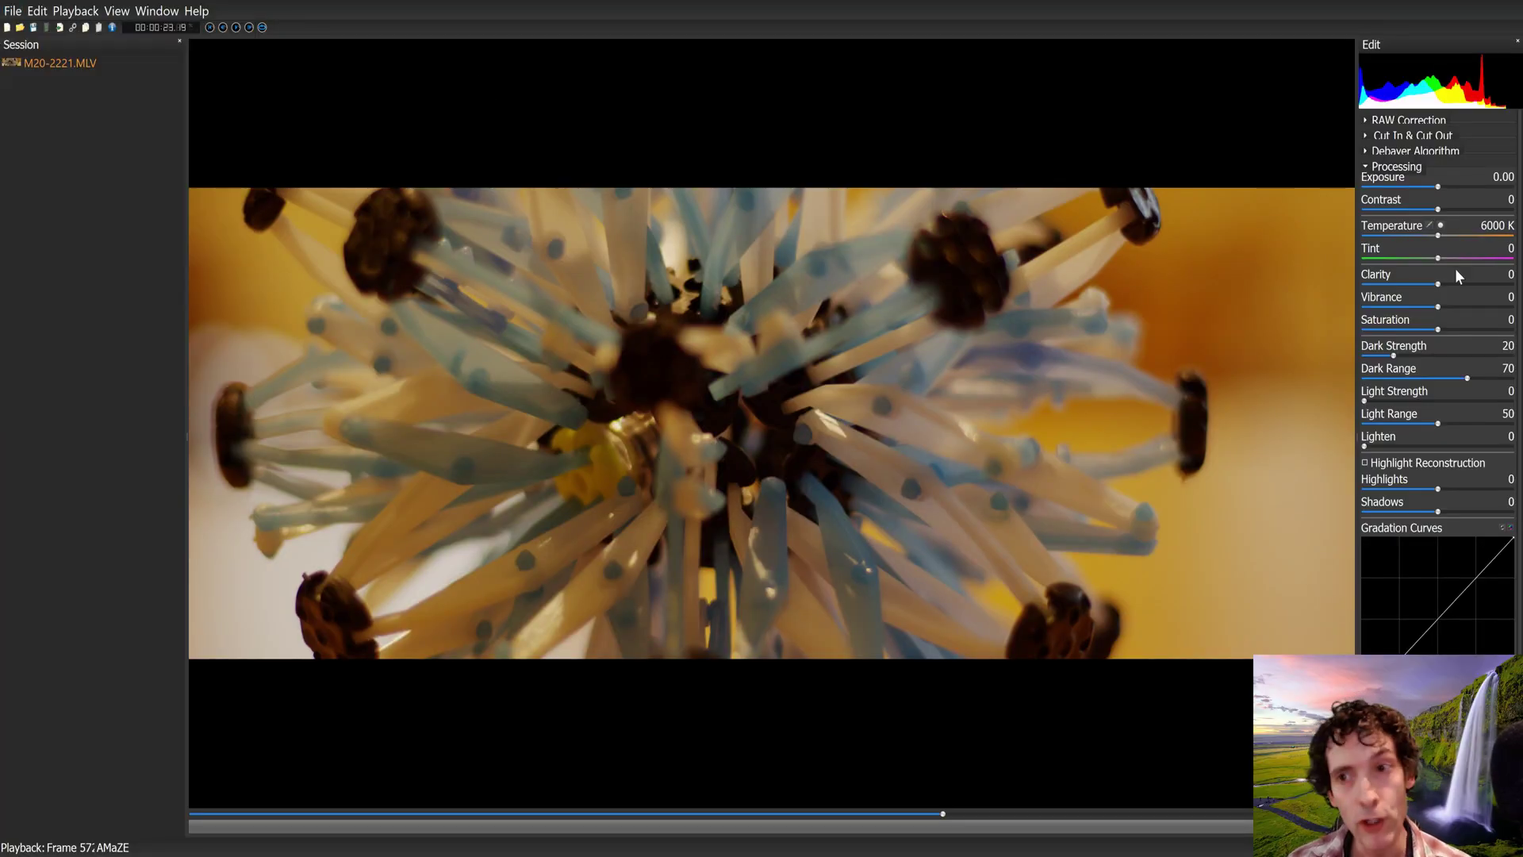
left_click(17, 13)
left_click(106, 329)
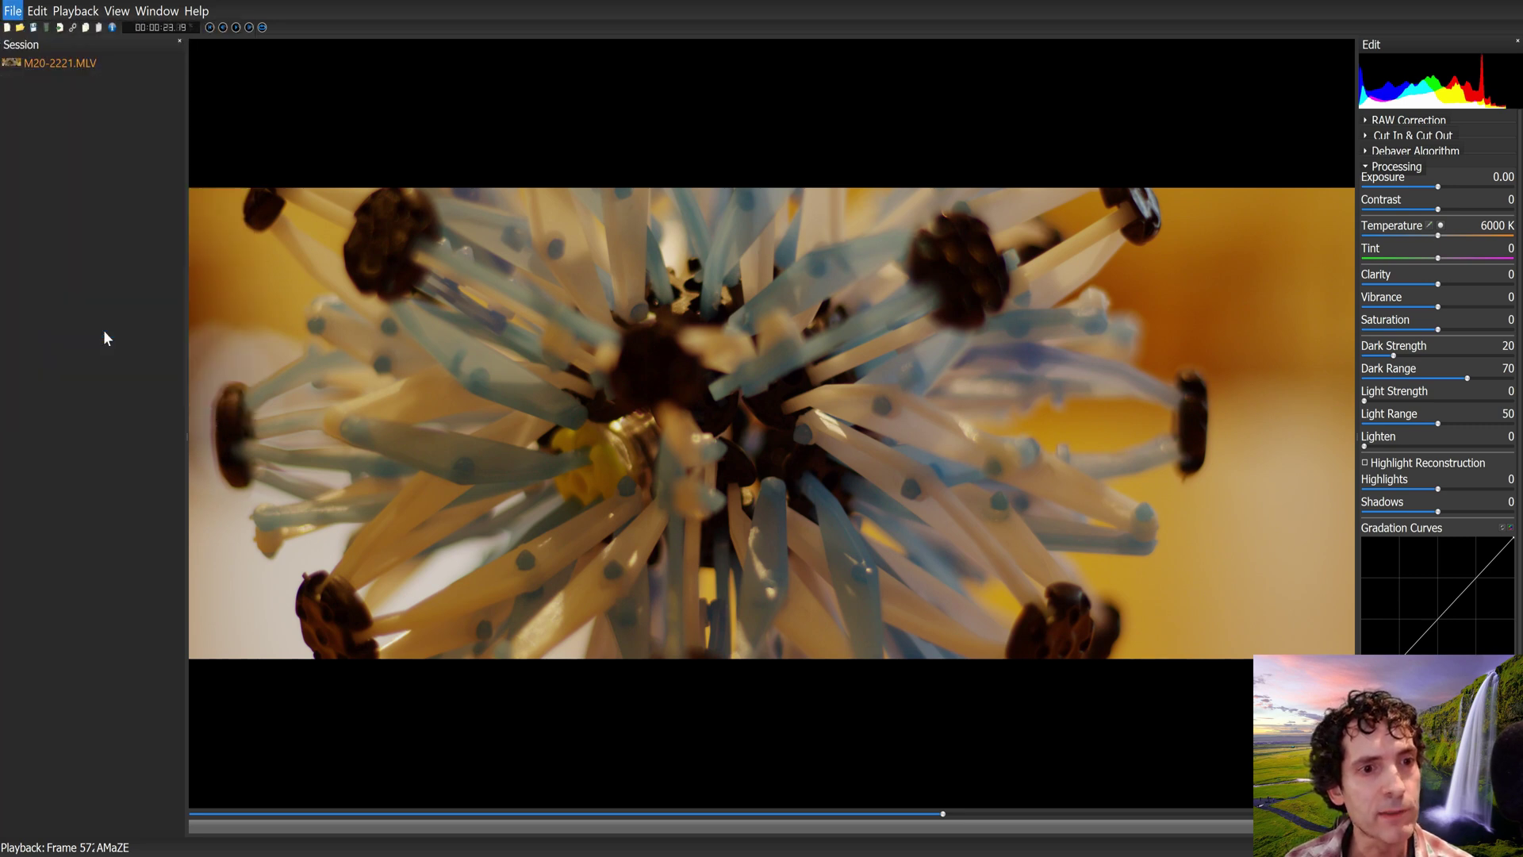
left_click(893, 327)
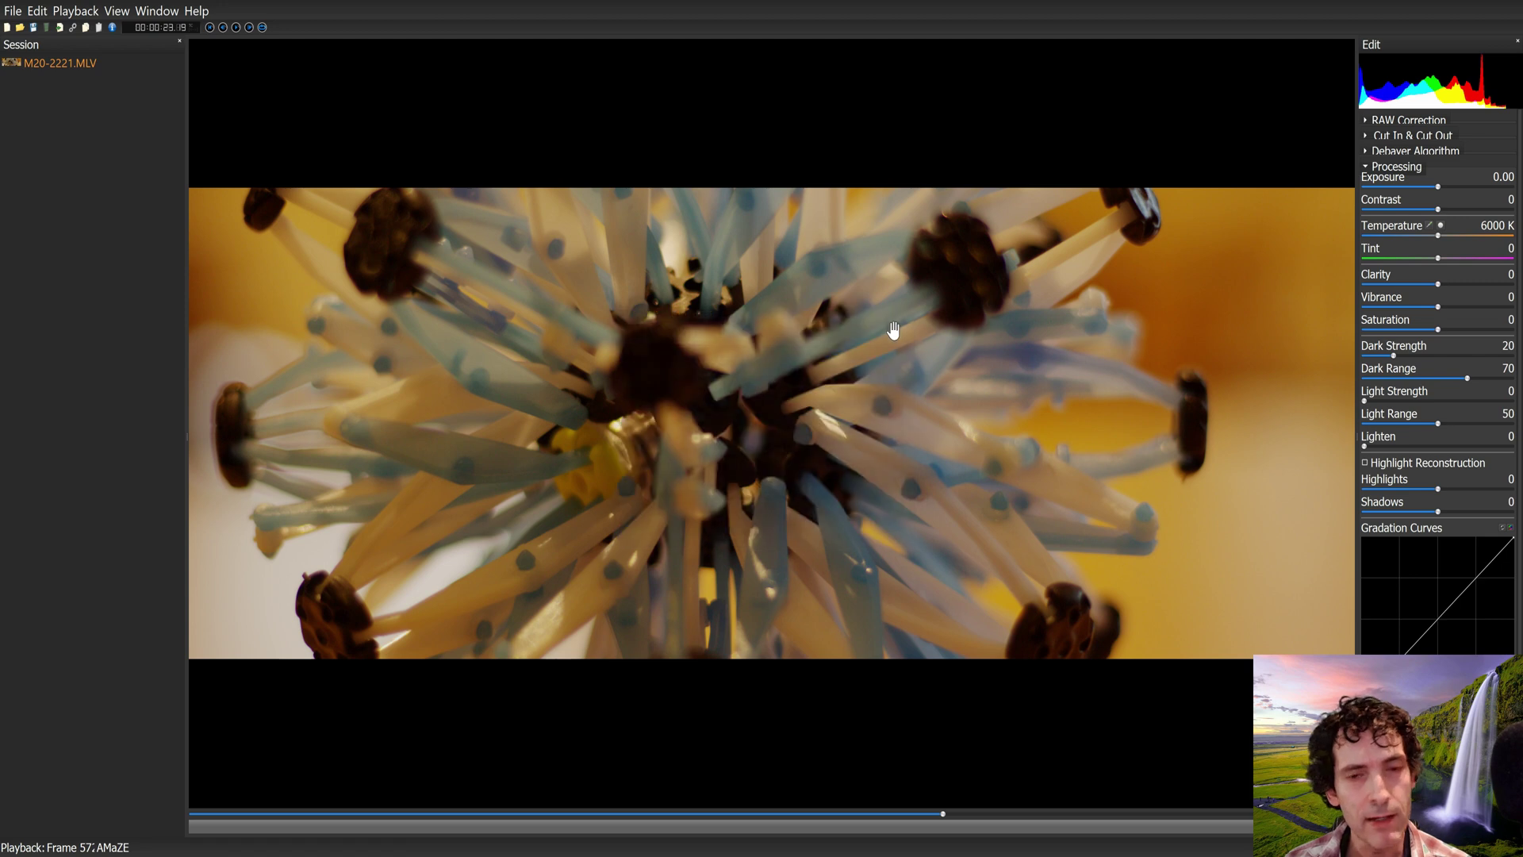
left_click(13, 11)
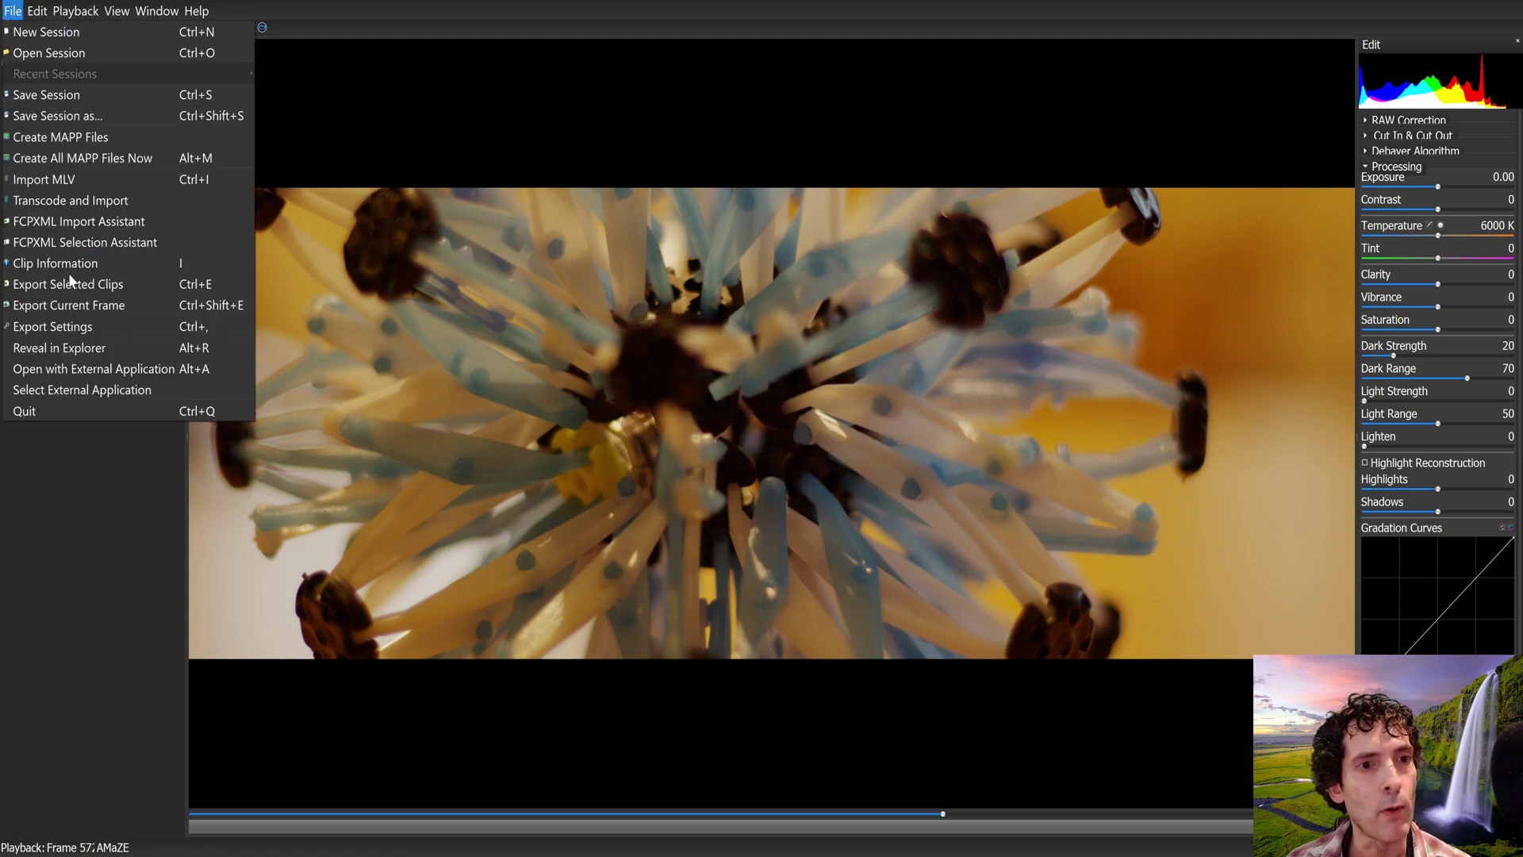
key("Escape")
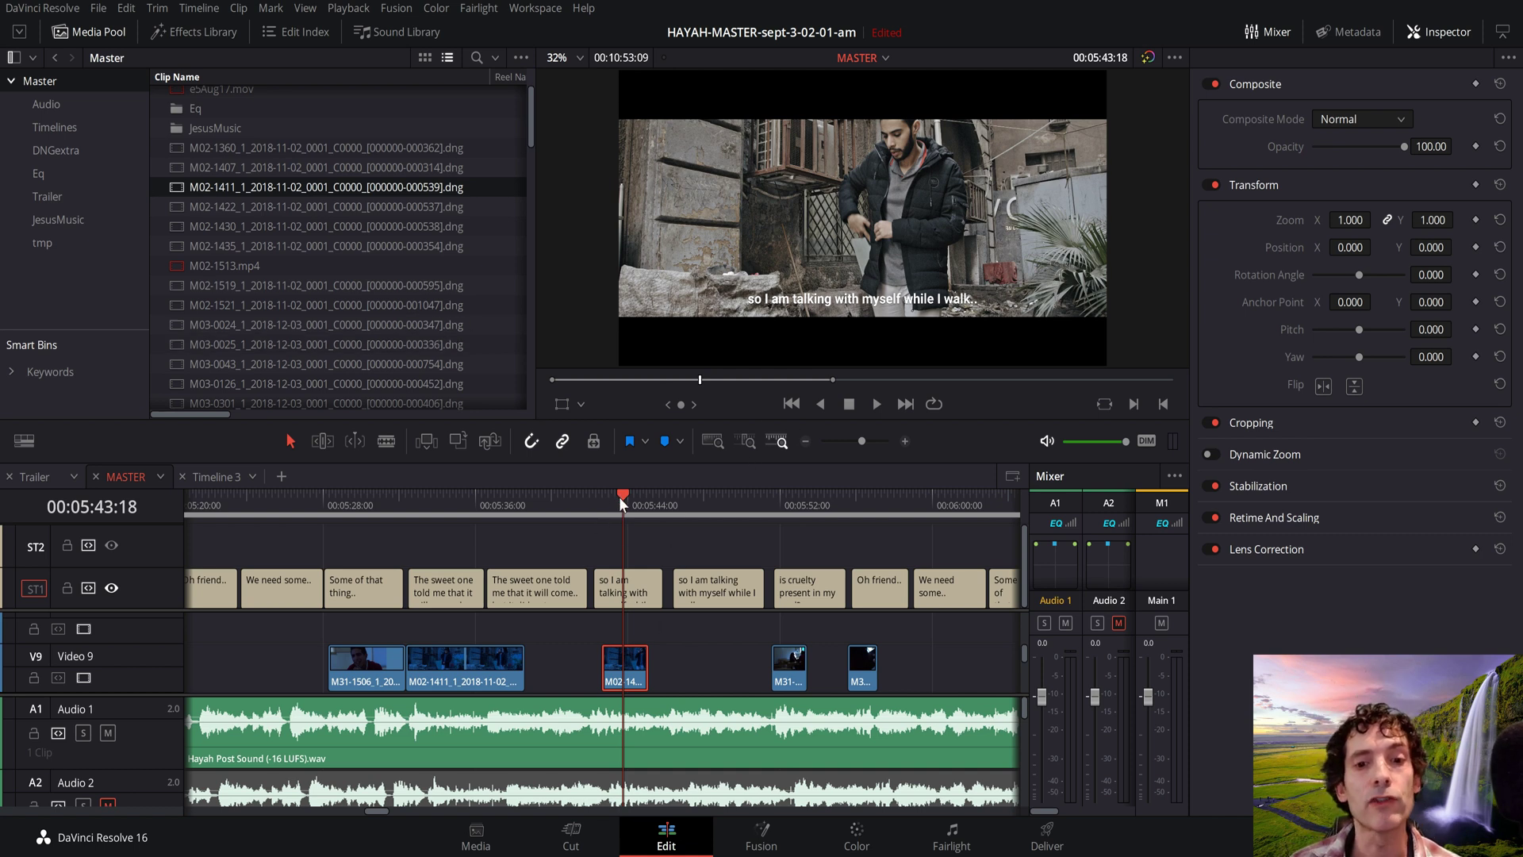
- Scrub the MASTER timeline around 00:05:43 to preview the cut with audio
mouse_move(622, 504)
left_mouse_down()
mouse_move(608, 504)
mouse_move(629, 506)
left_mouse_up()
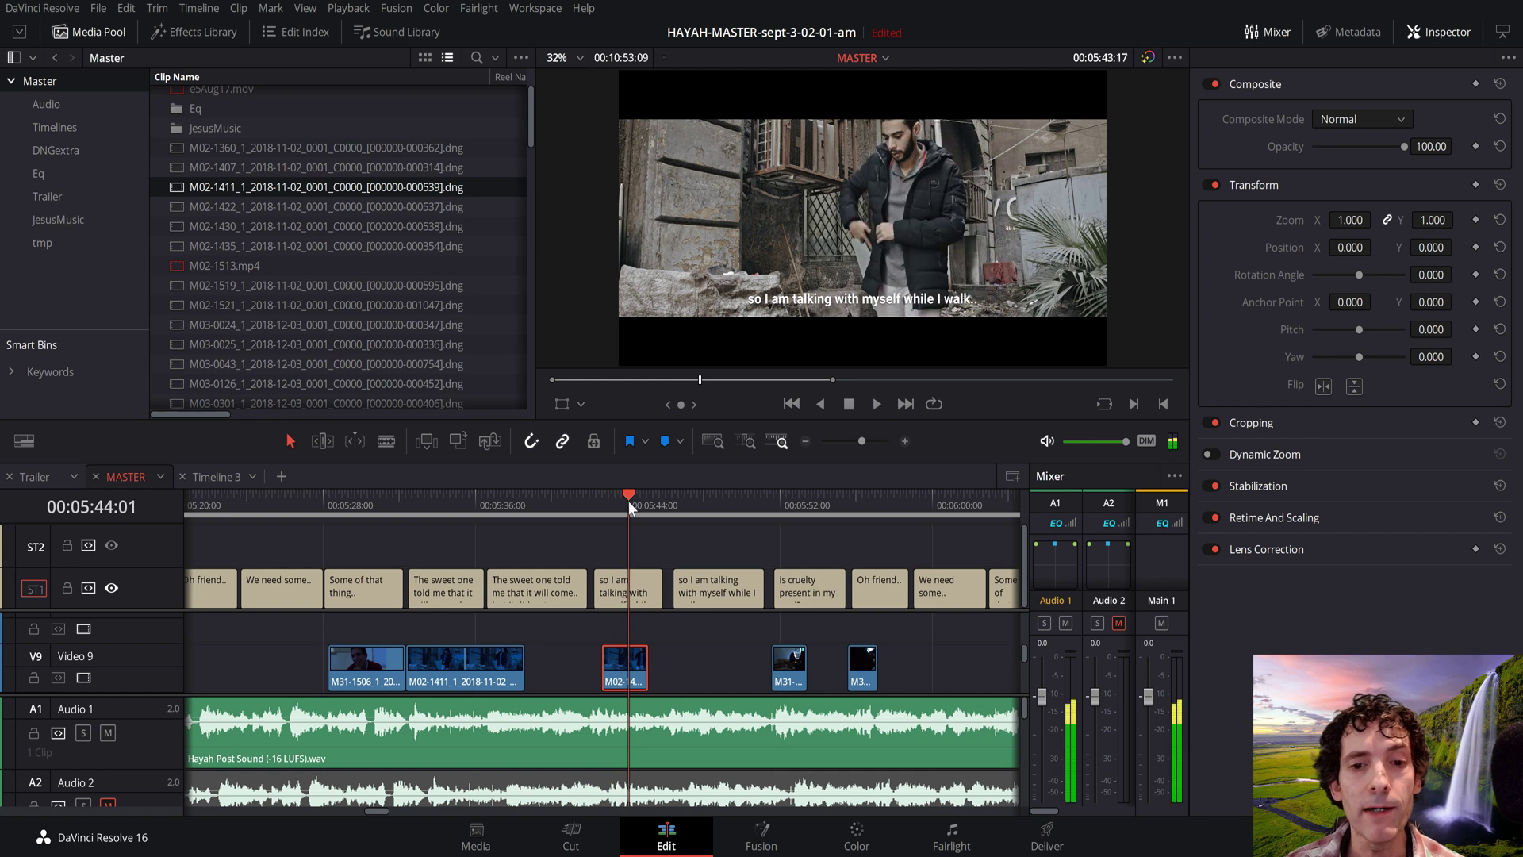
- Find the short V9 clip in the Media Pool and read its 3520x1320, 23.976 fps details
right_click(630, 663)
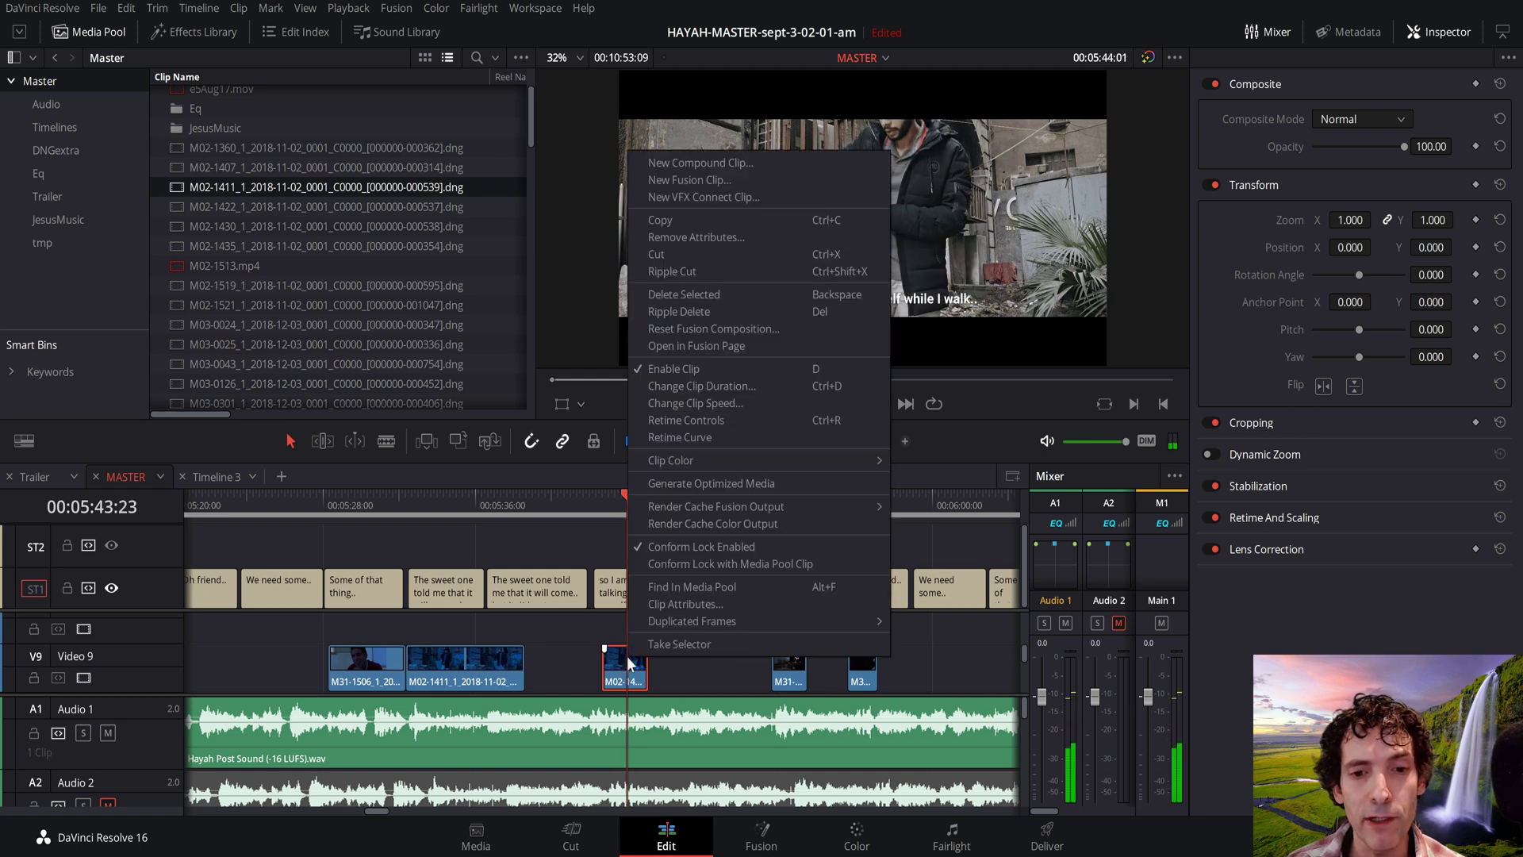
left_click(689, 594)
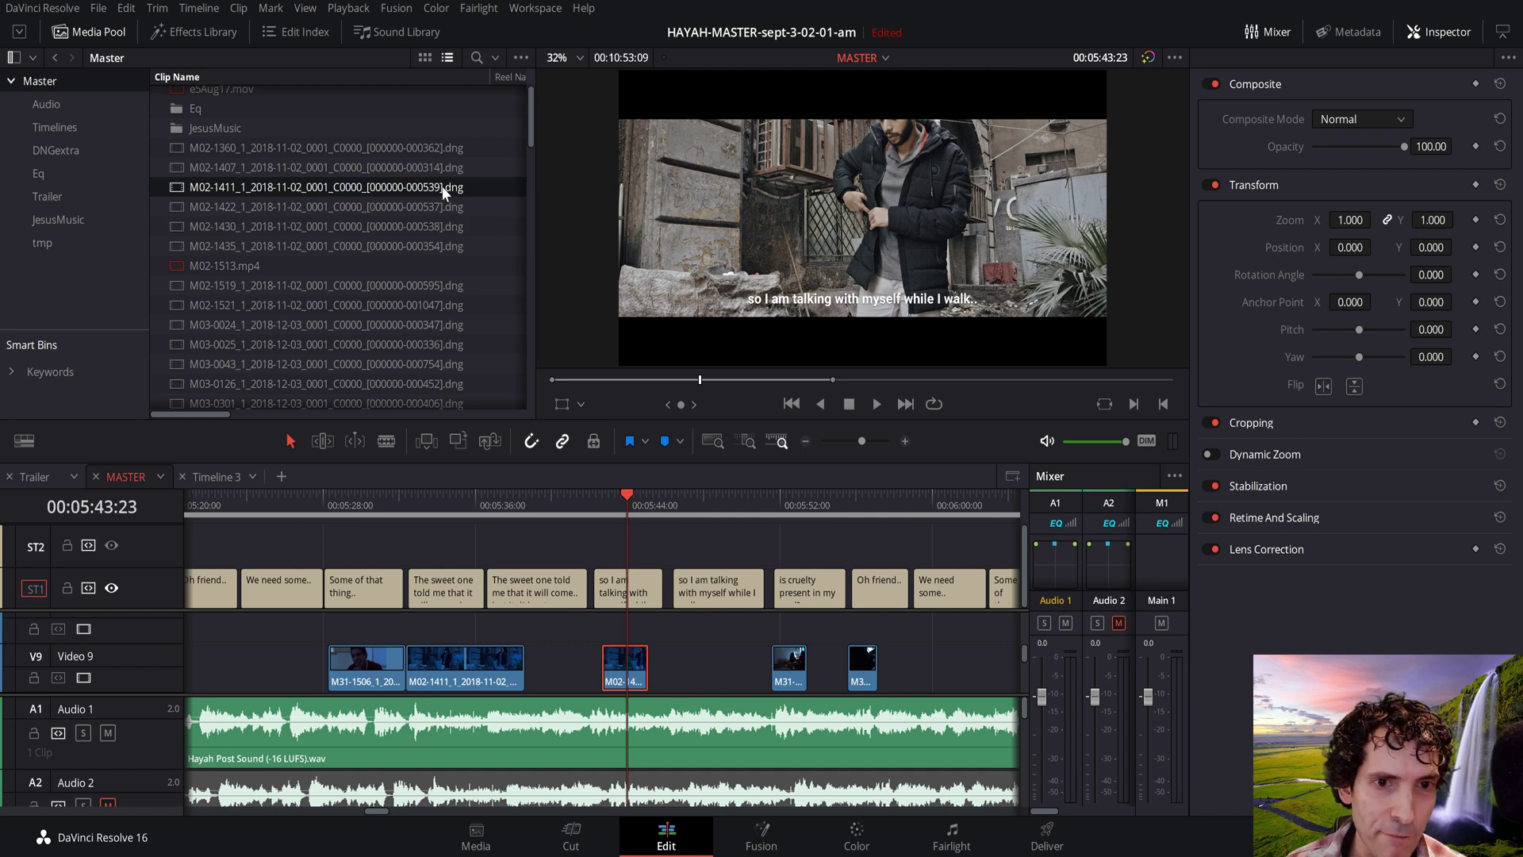
left_click_drag(212, 415, 342, 425)
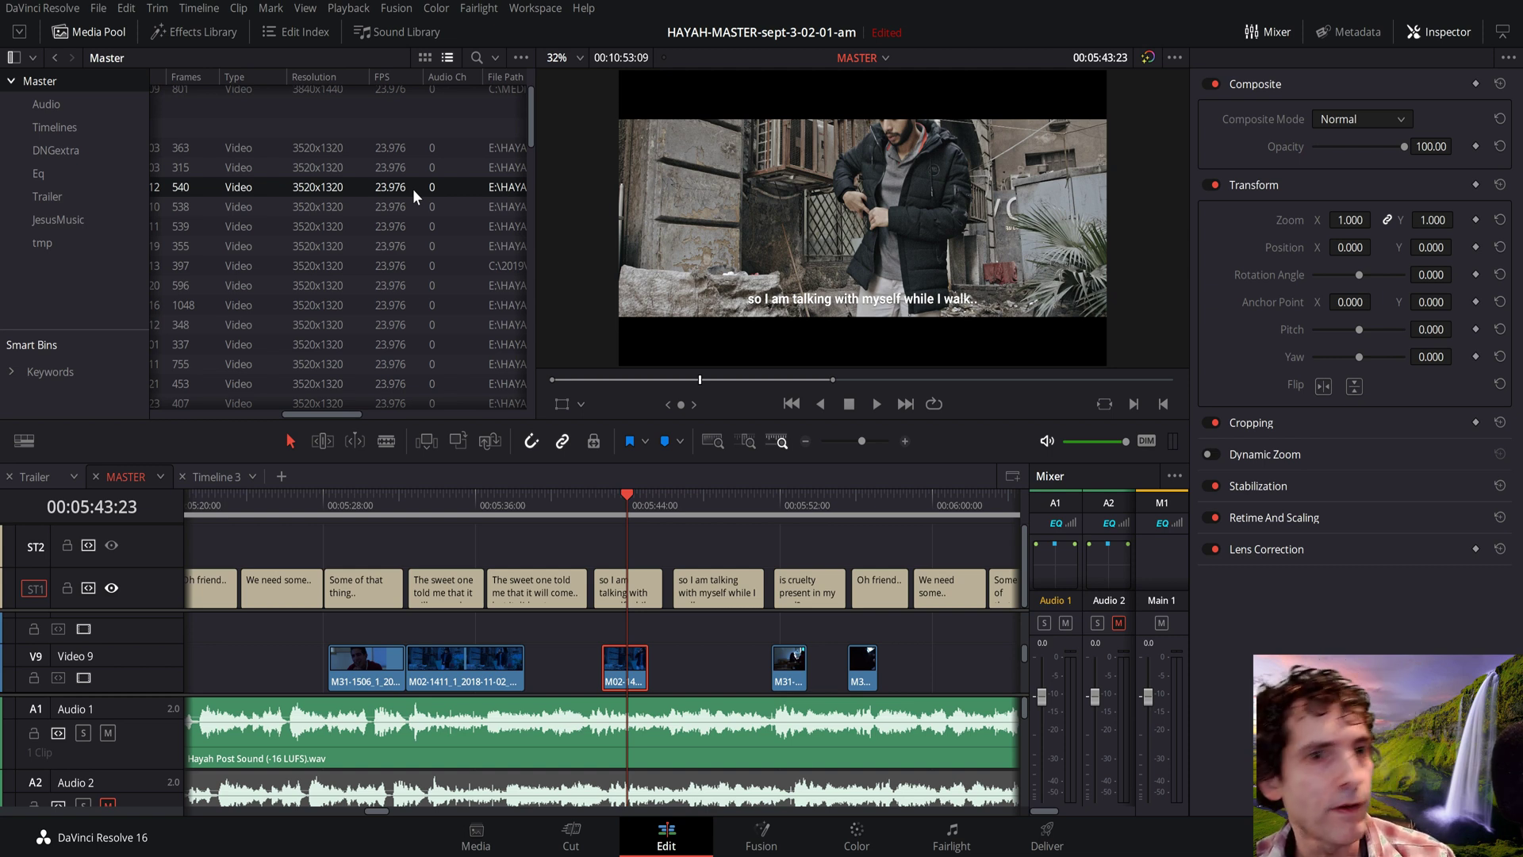
scroll(413, 189, "left", 5)
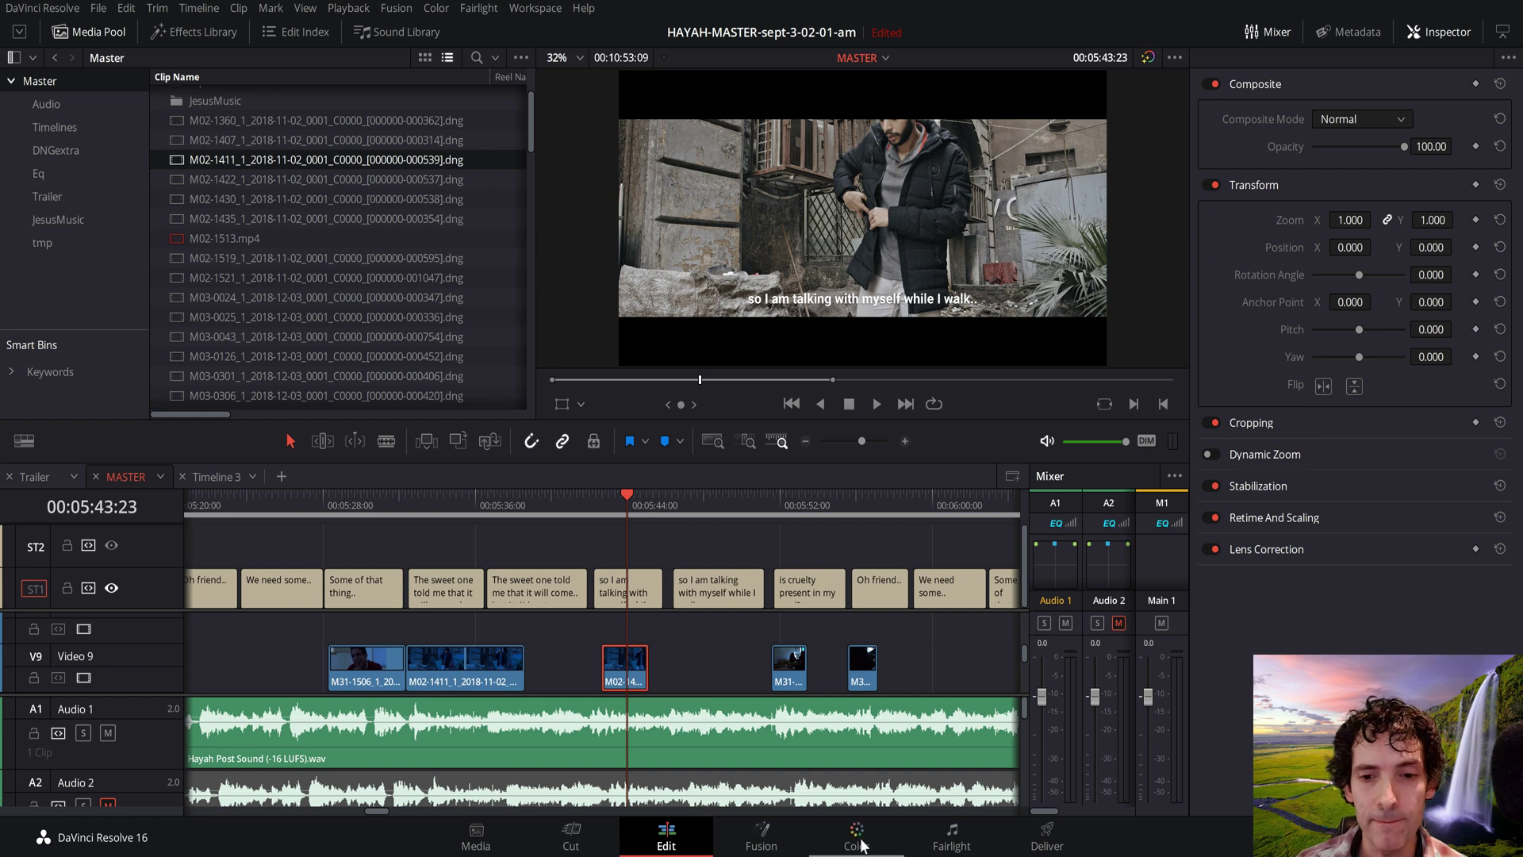
left_click(856, 839)
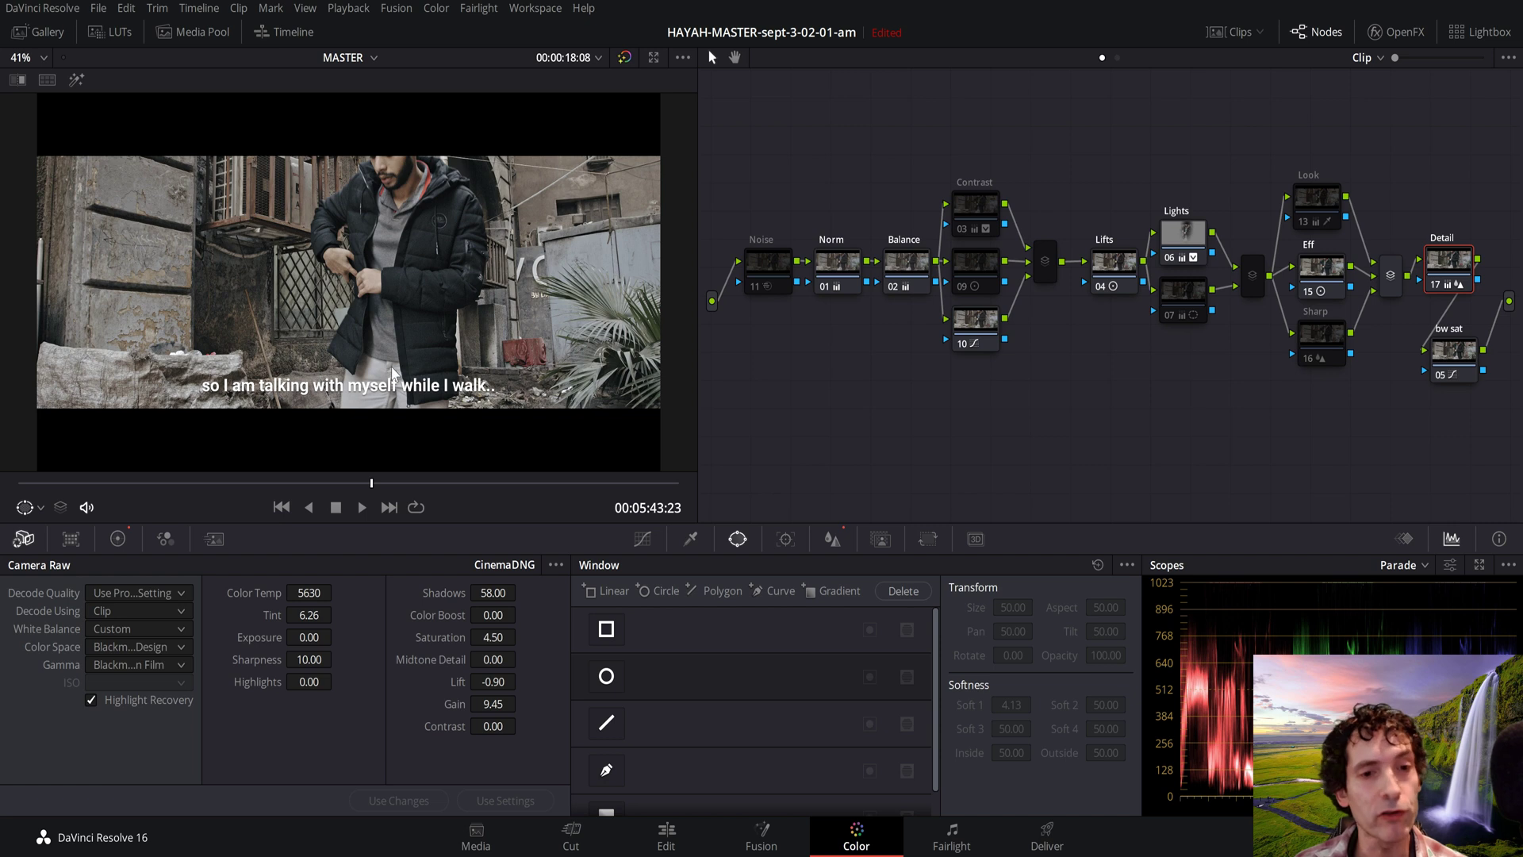
- Browse the wheels and RGB mixer, then open Camera Raw keeping Decode Quality on Use Project Setting
left_click(70, 538)
left_click(117, 538)
left_click(165, 538)
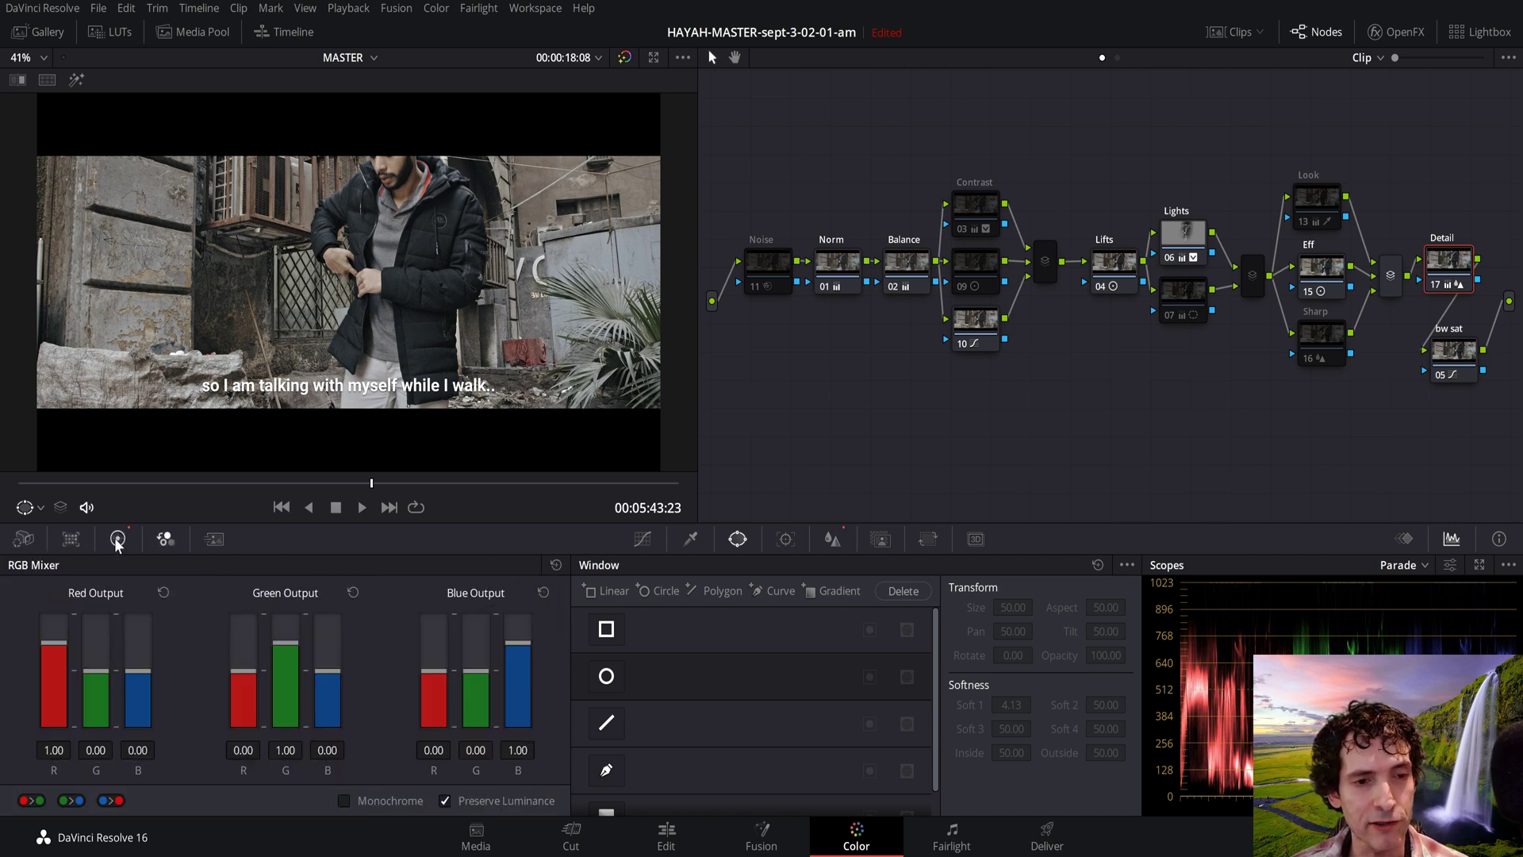
left_click(117, 539)
left_click(23, 538)
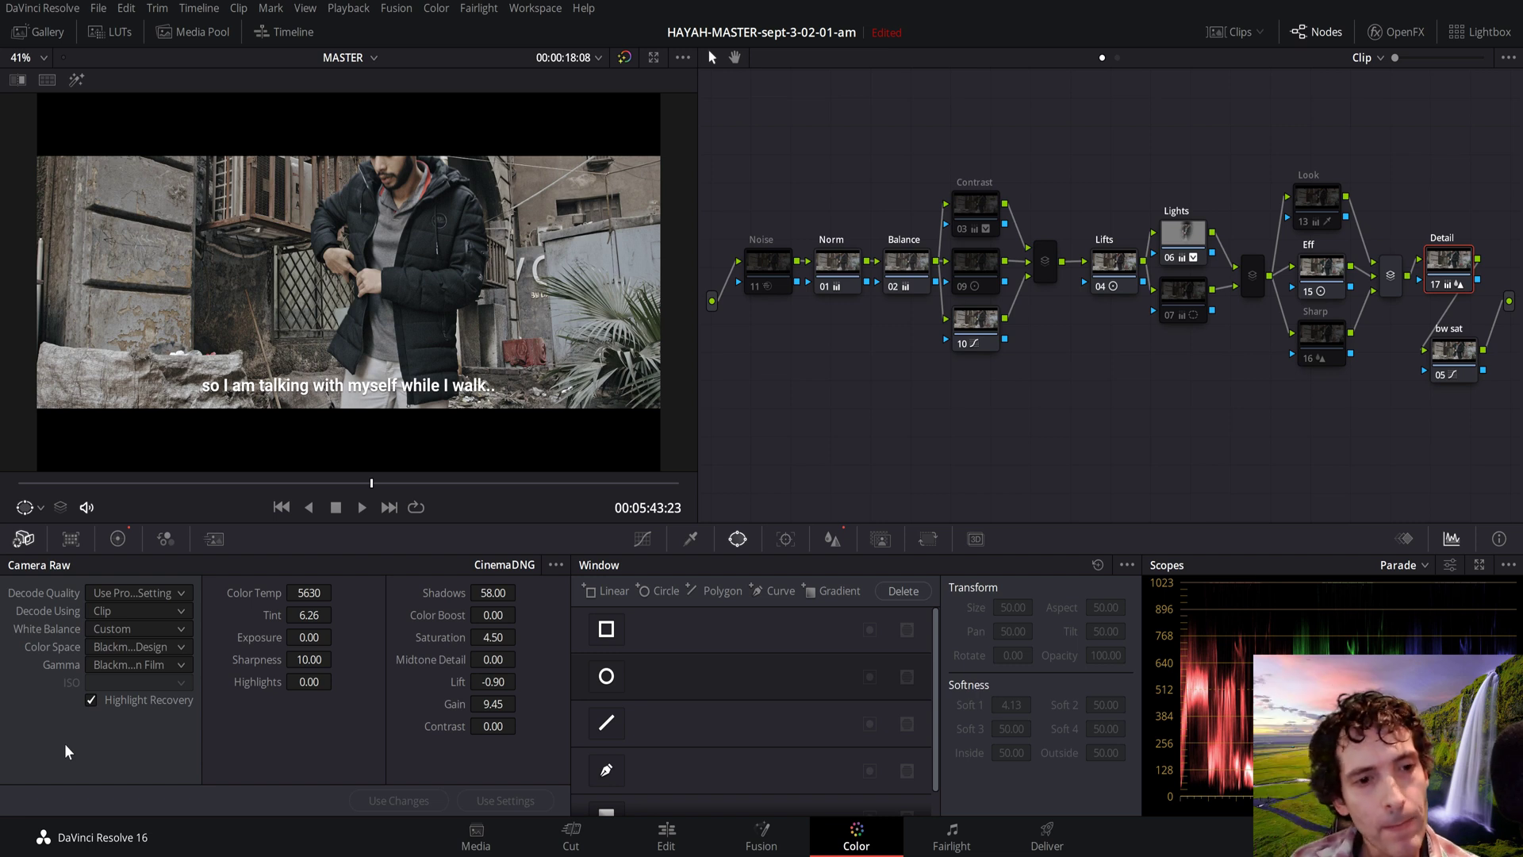
left_click(153, 599)
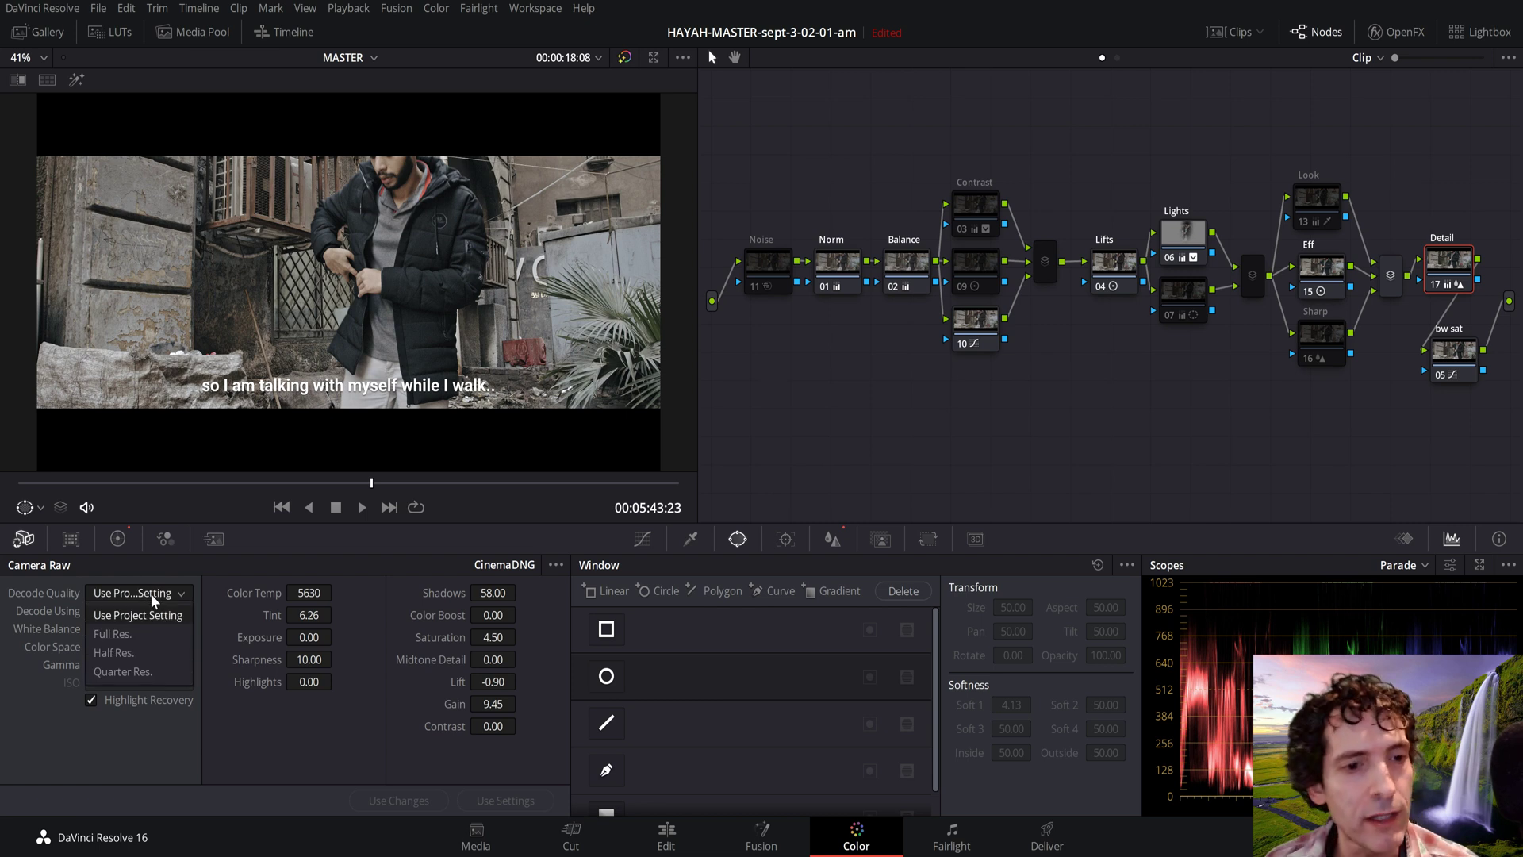
left_click(159, 614)
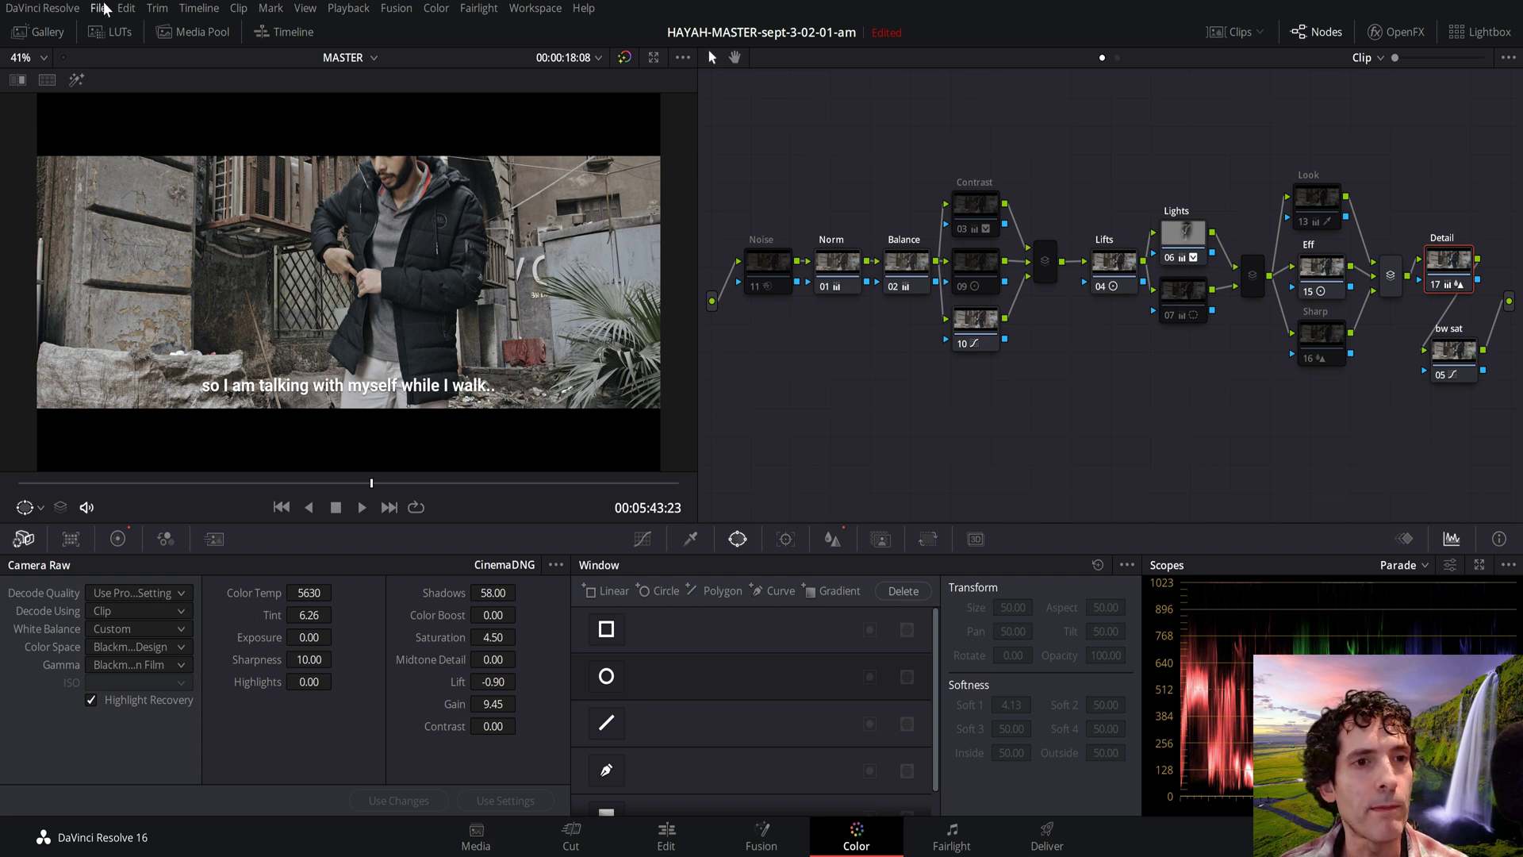
left_click(129, 13)
mouse_move(109, 10)
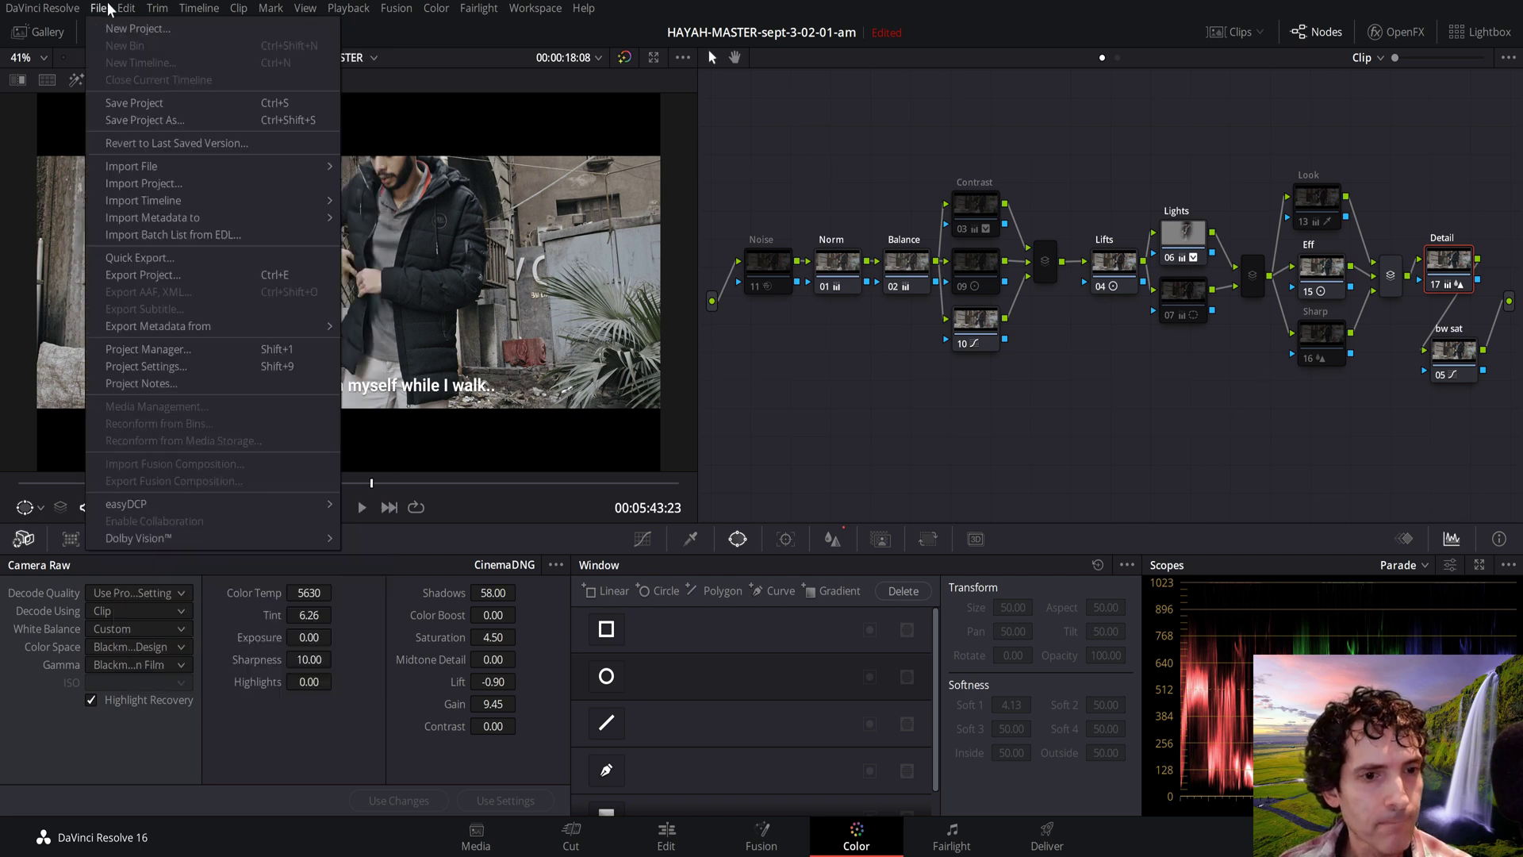
left_click(177, 378)
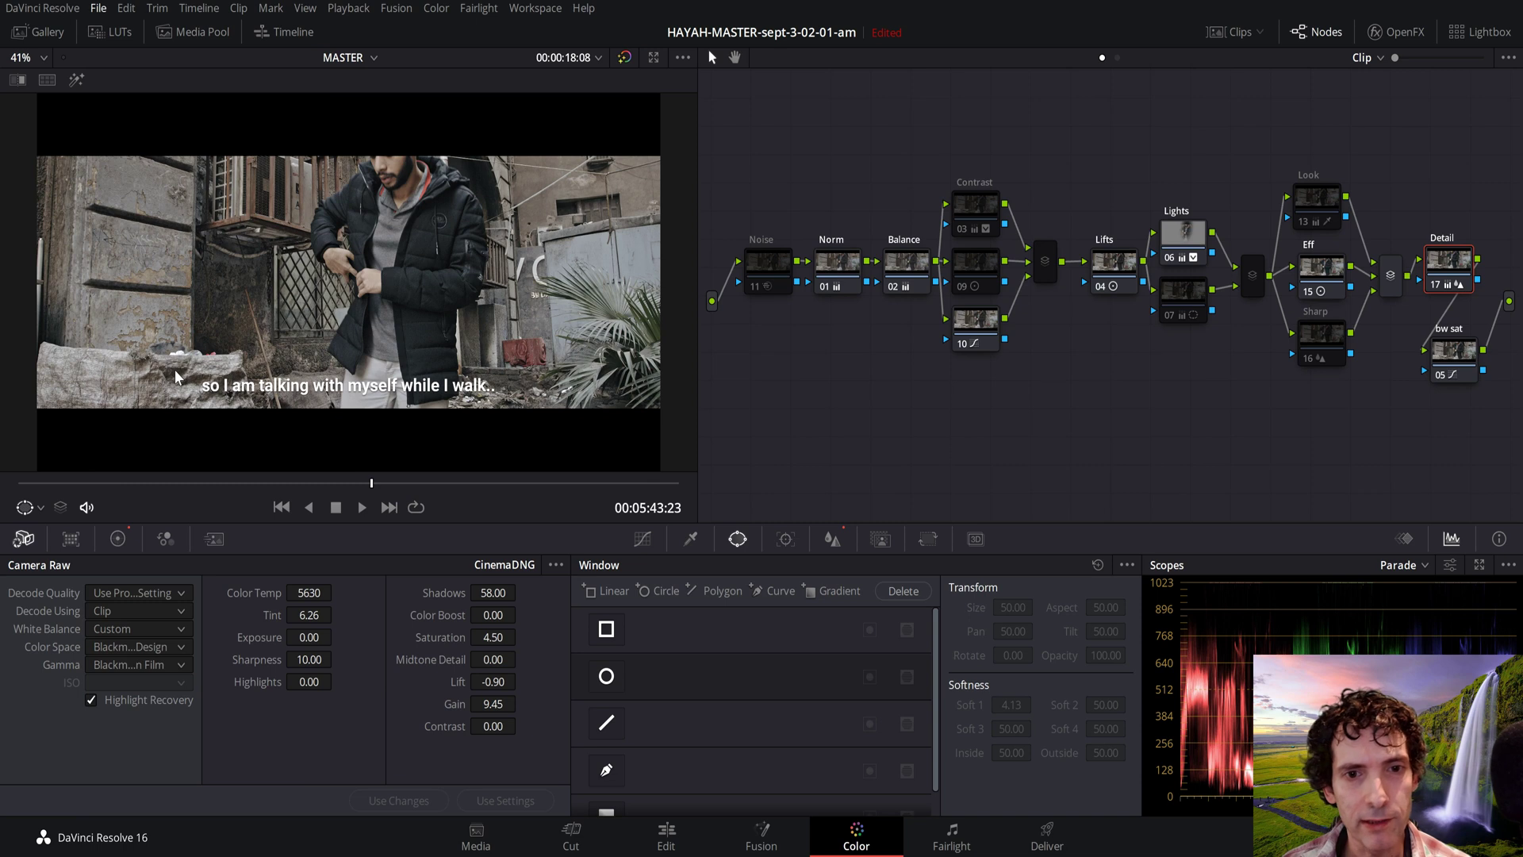
key("shift+9")
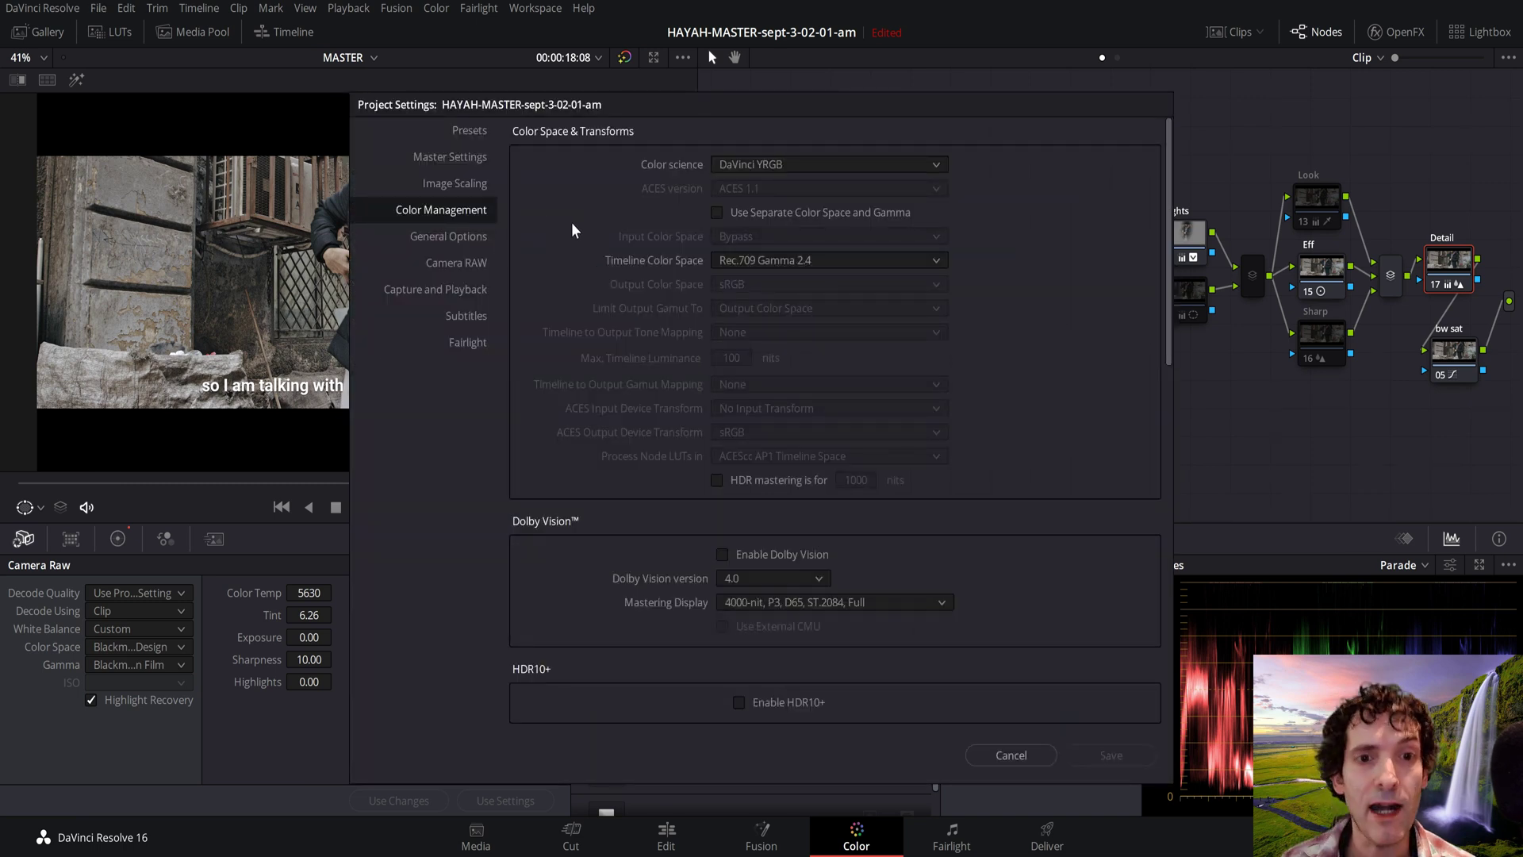
left_click(470, 264)
left_click(468, 216)
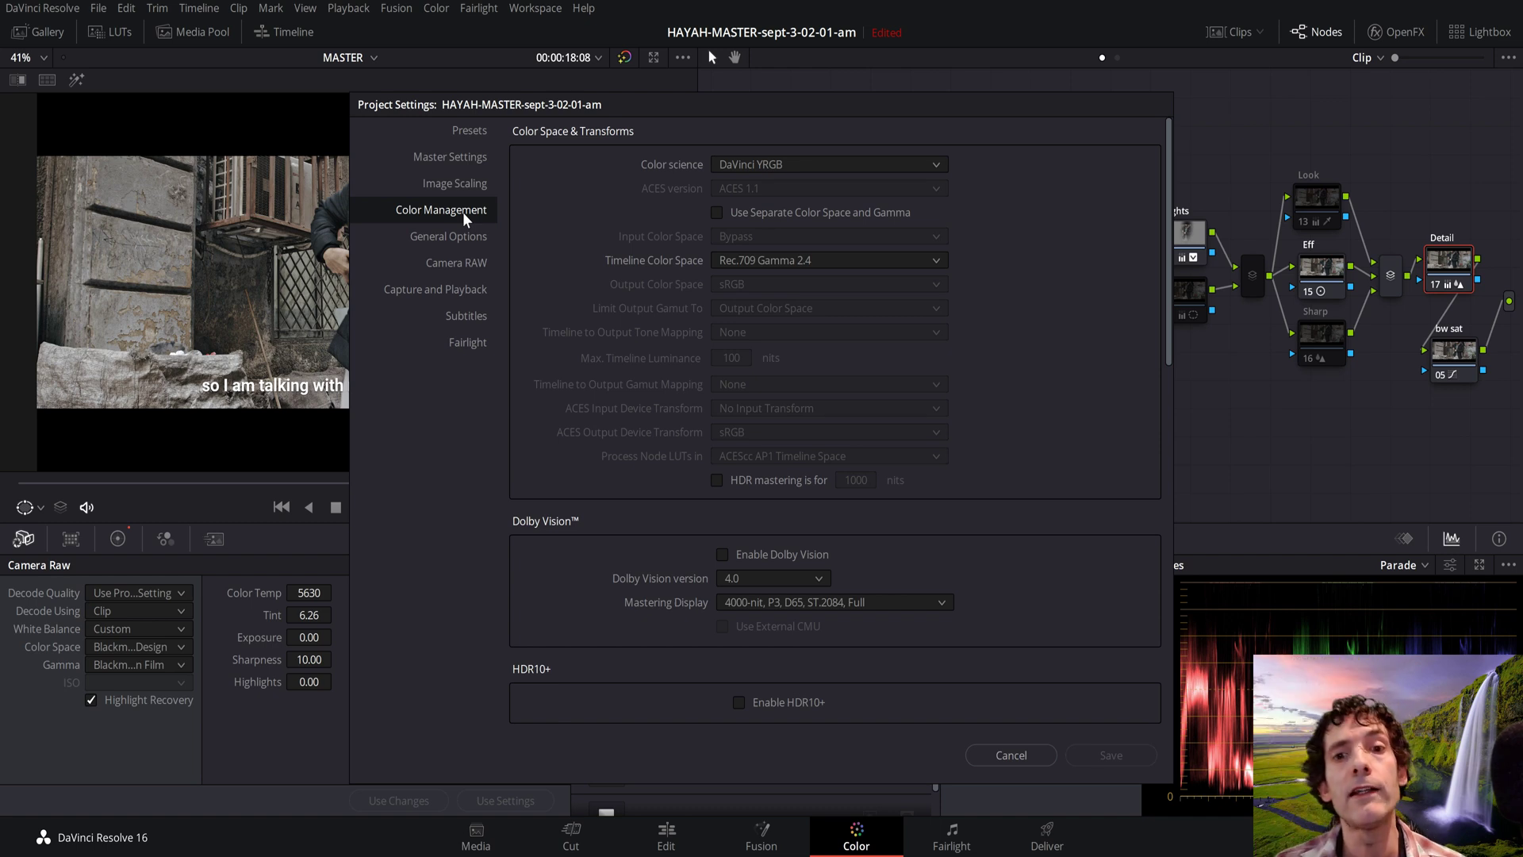
left_click(924, 165)
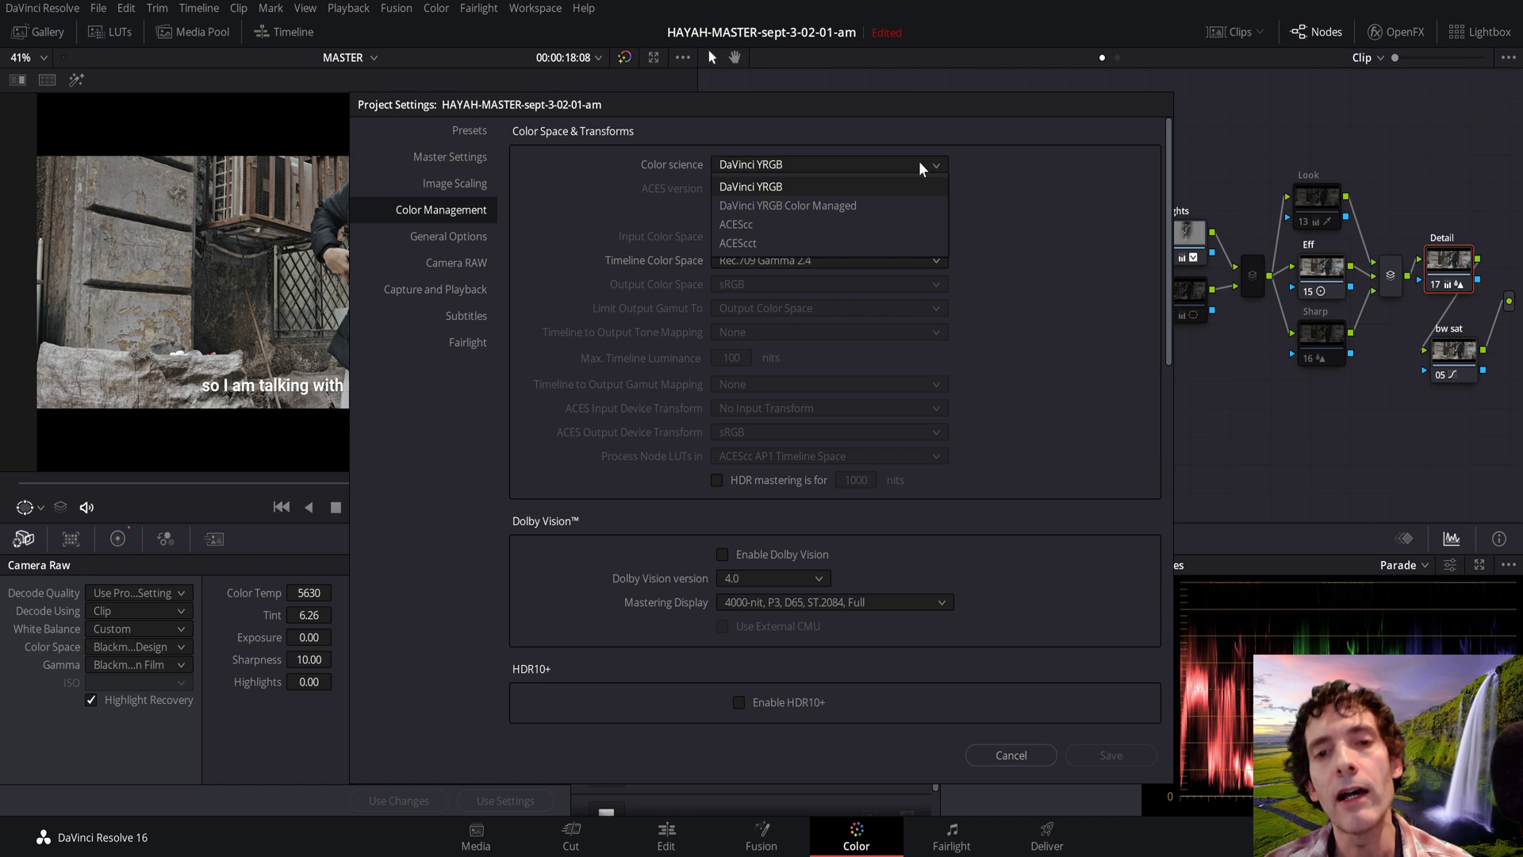
left_click(1039, 168)
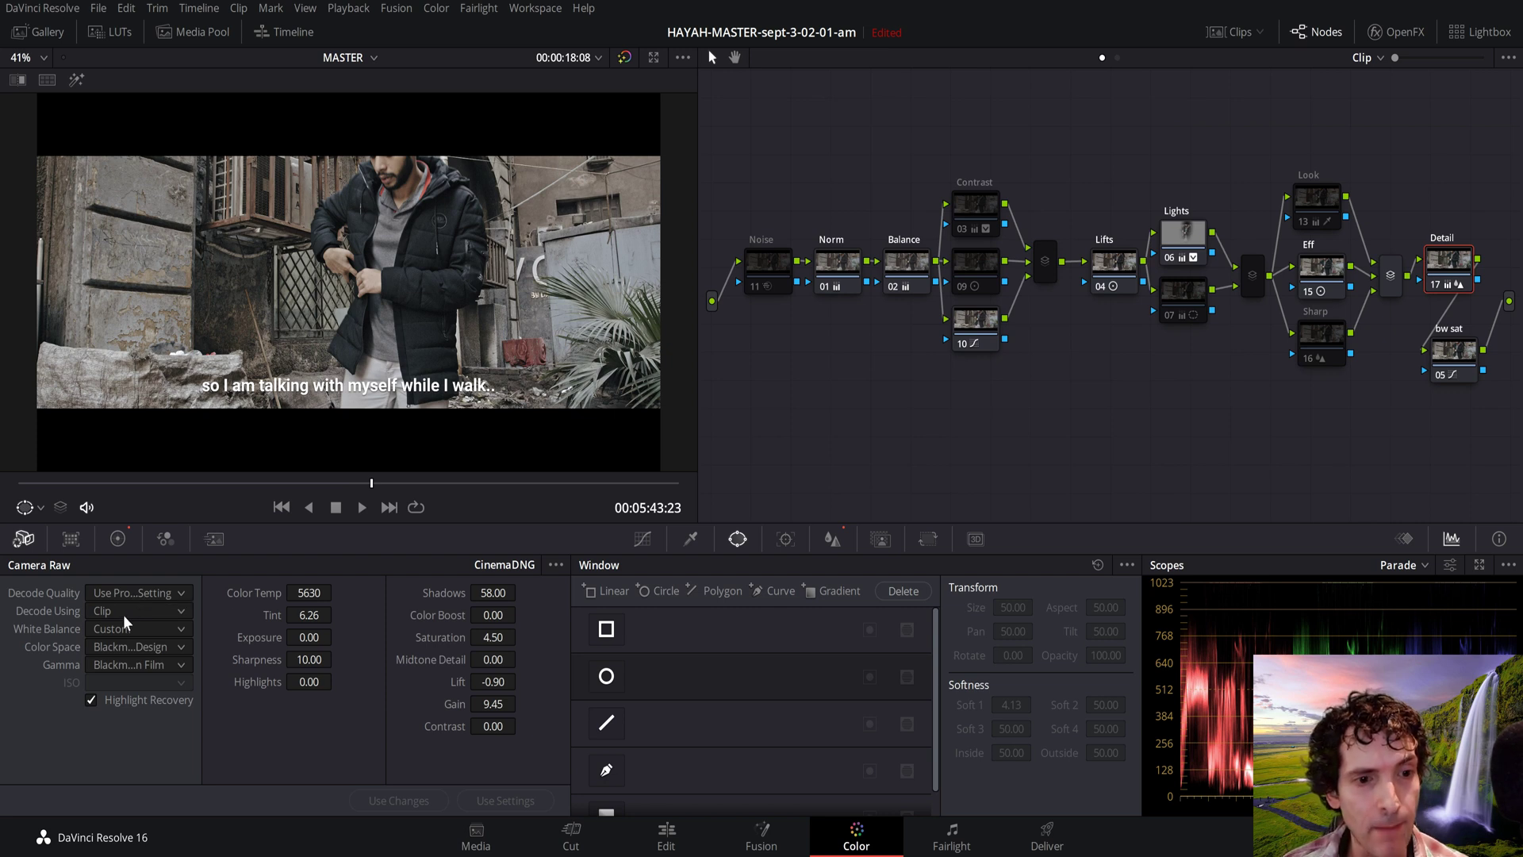
left_click(132, 612)
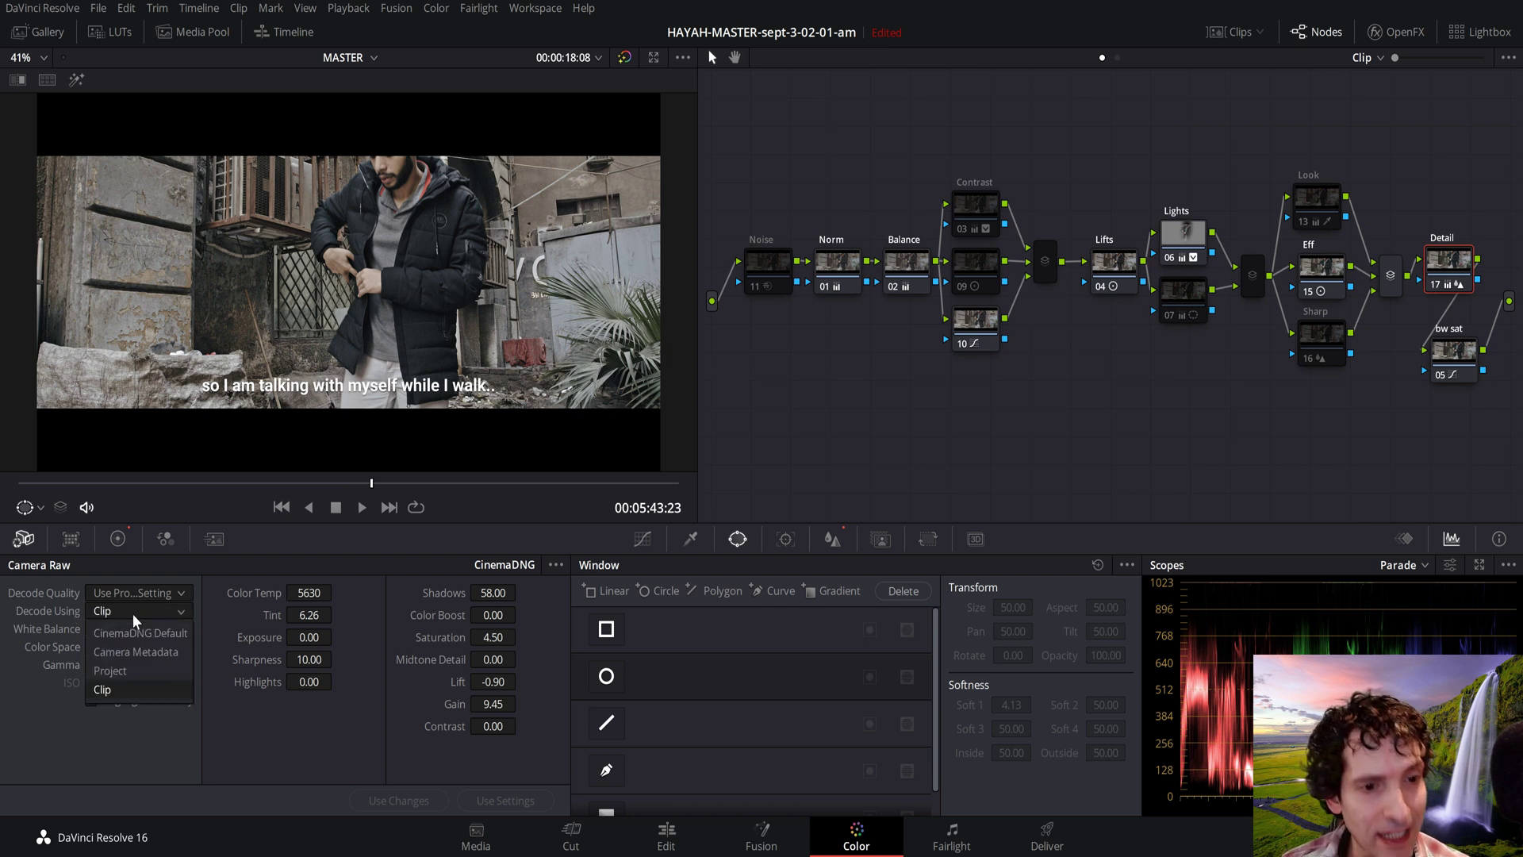
left_click(112, 689)
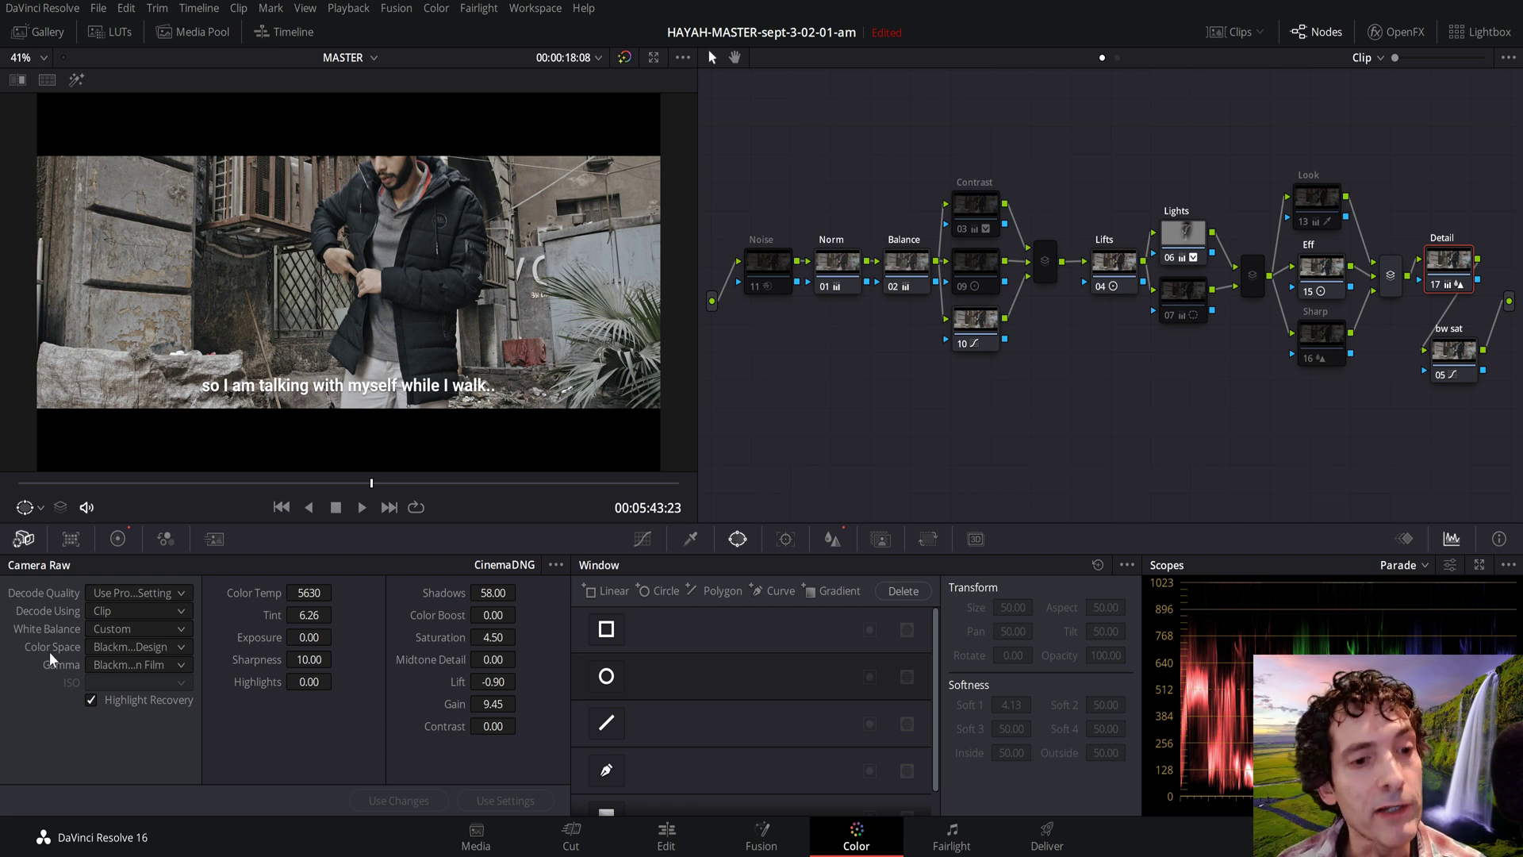
left_click(155, 650)
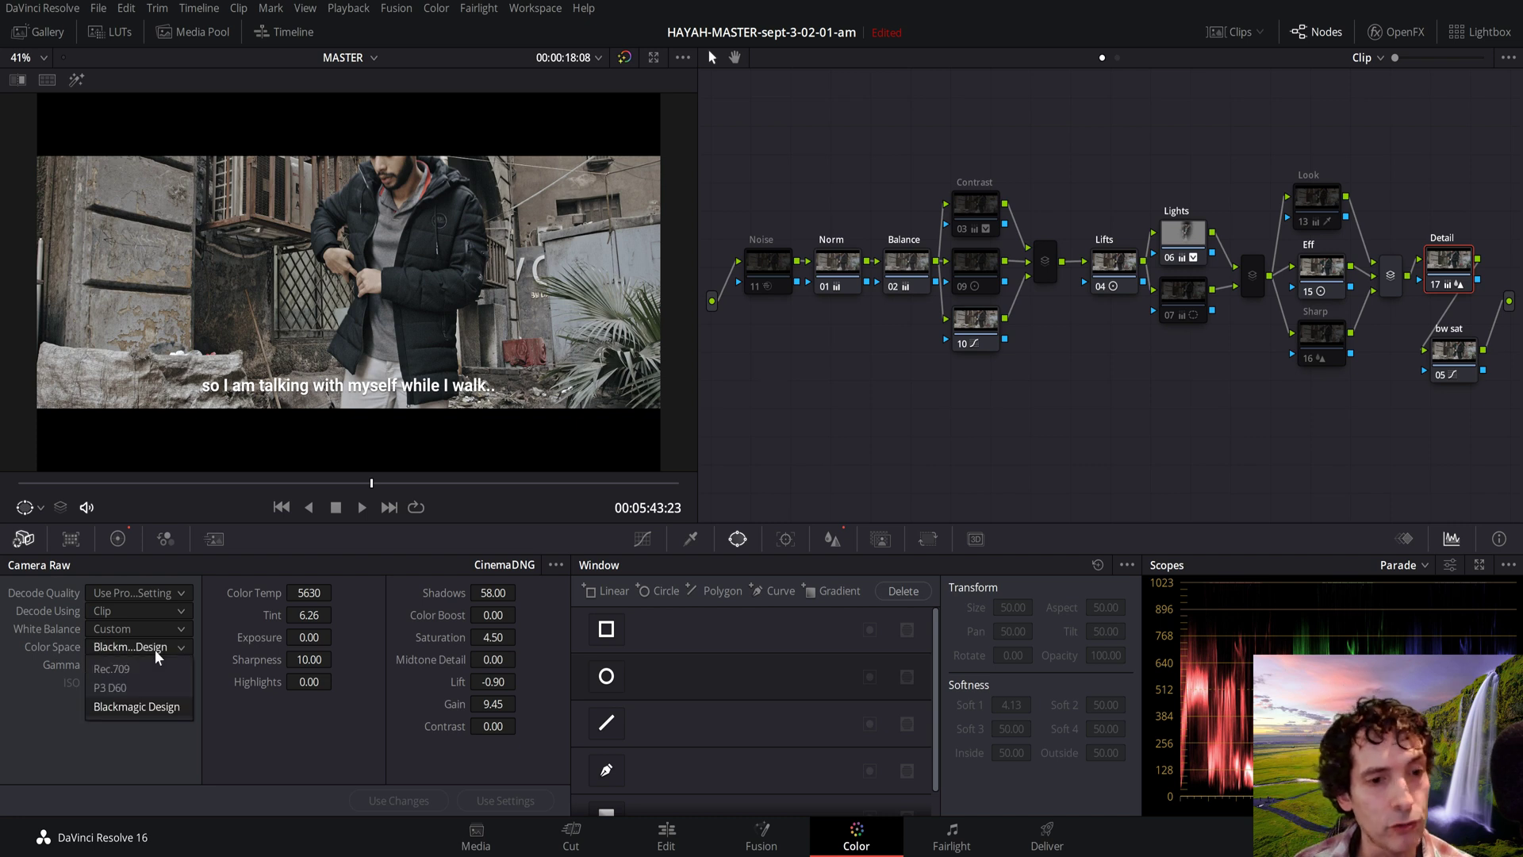
left_click(155, 649)
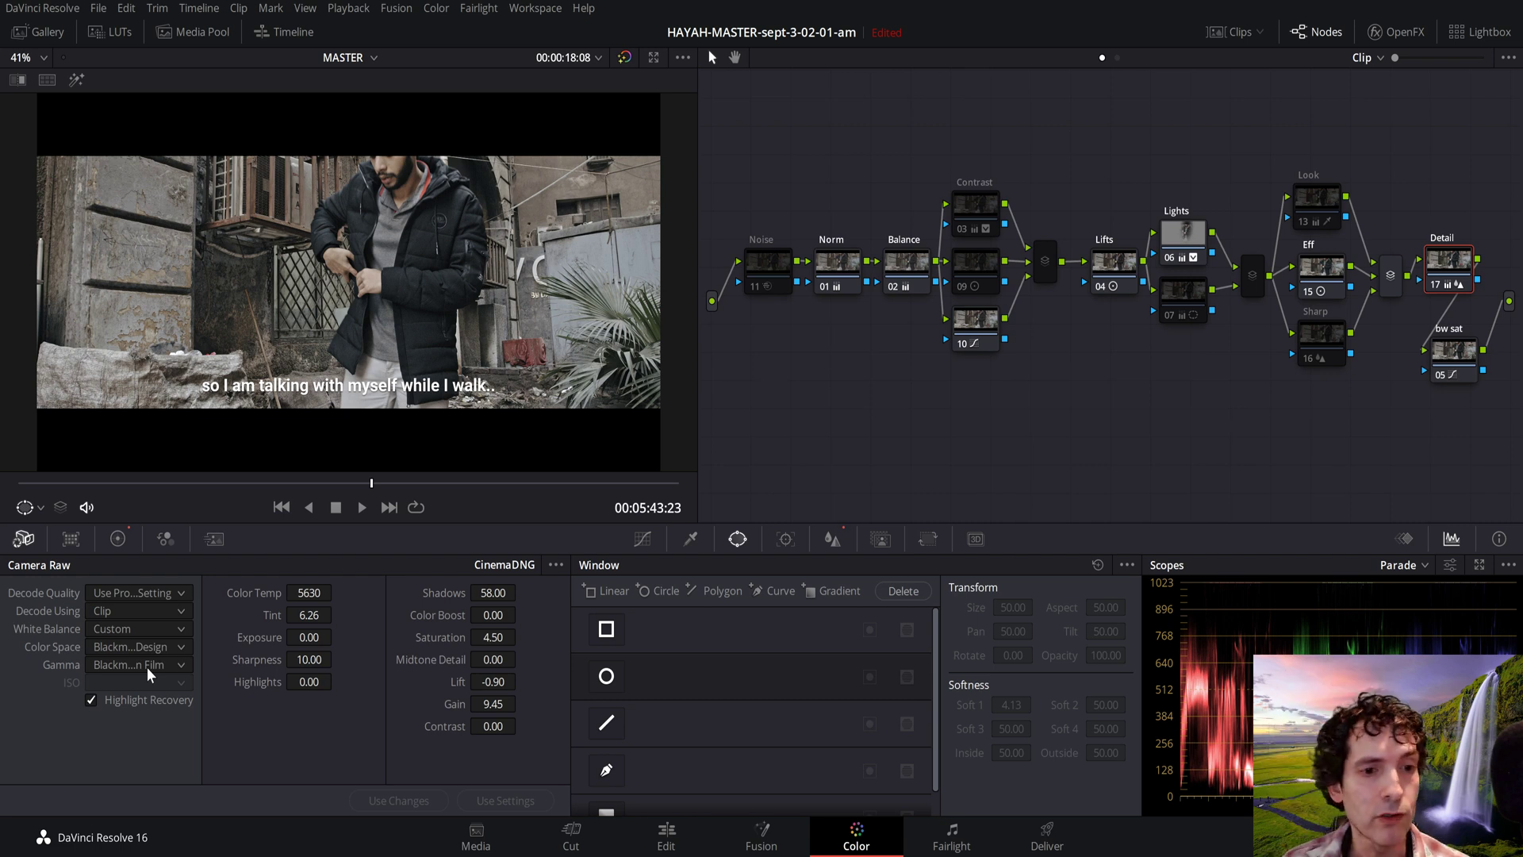
left_click(148, 647)
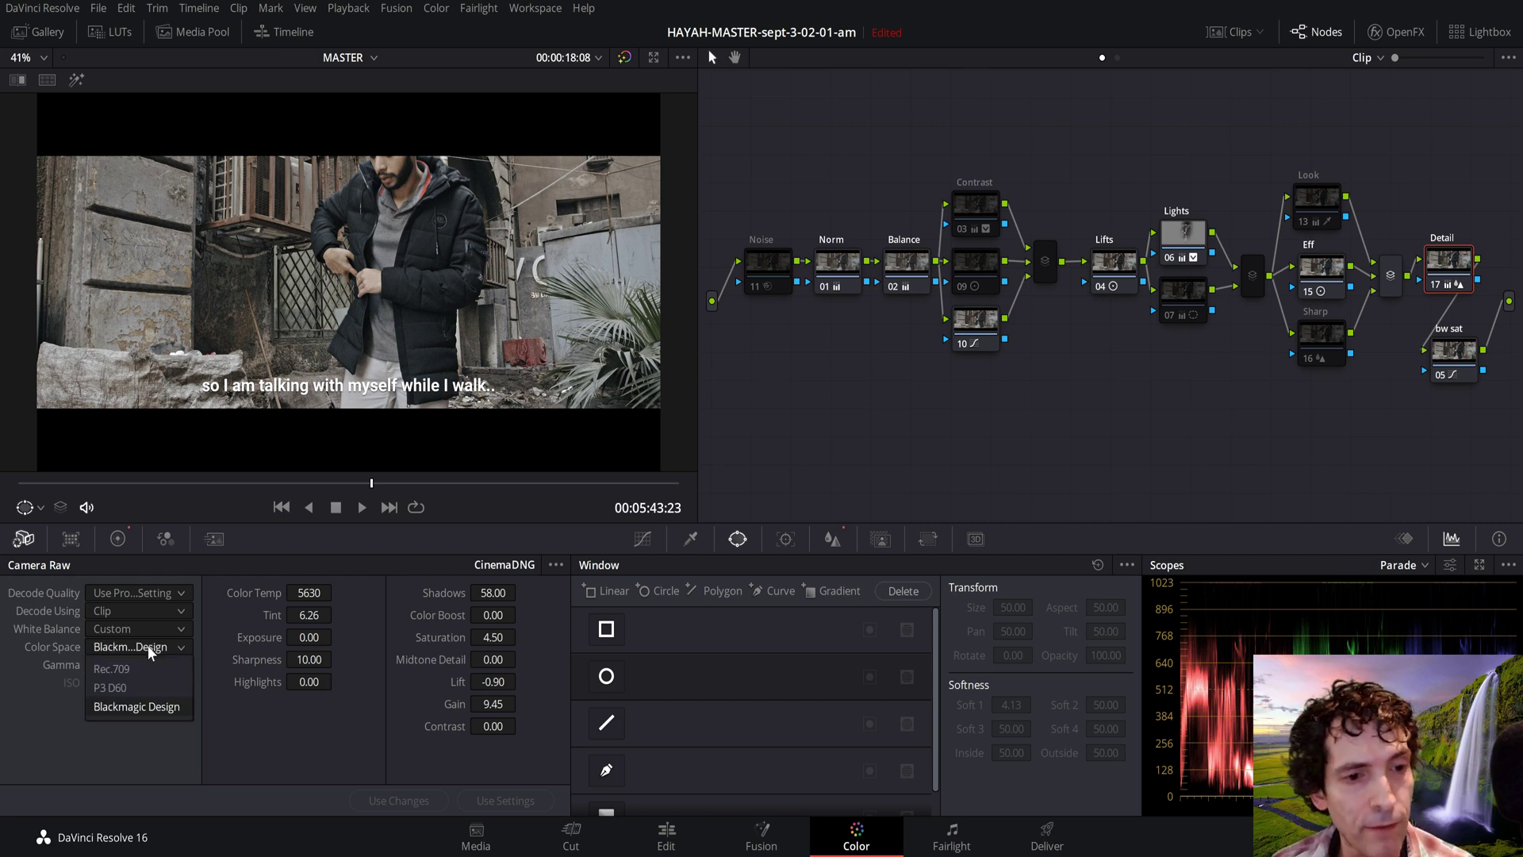
left_click(139, 666)
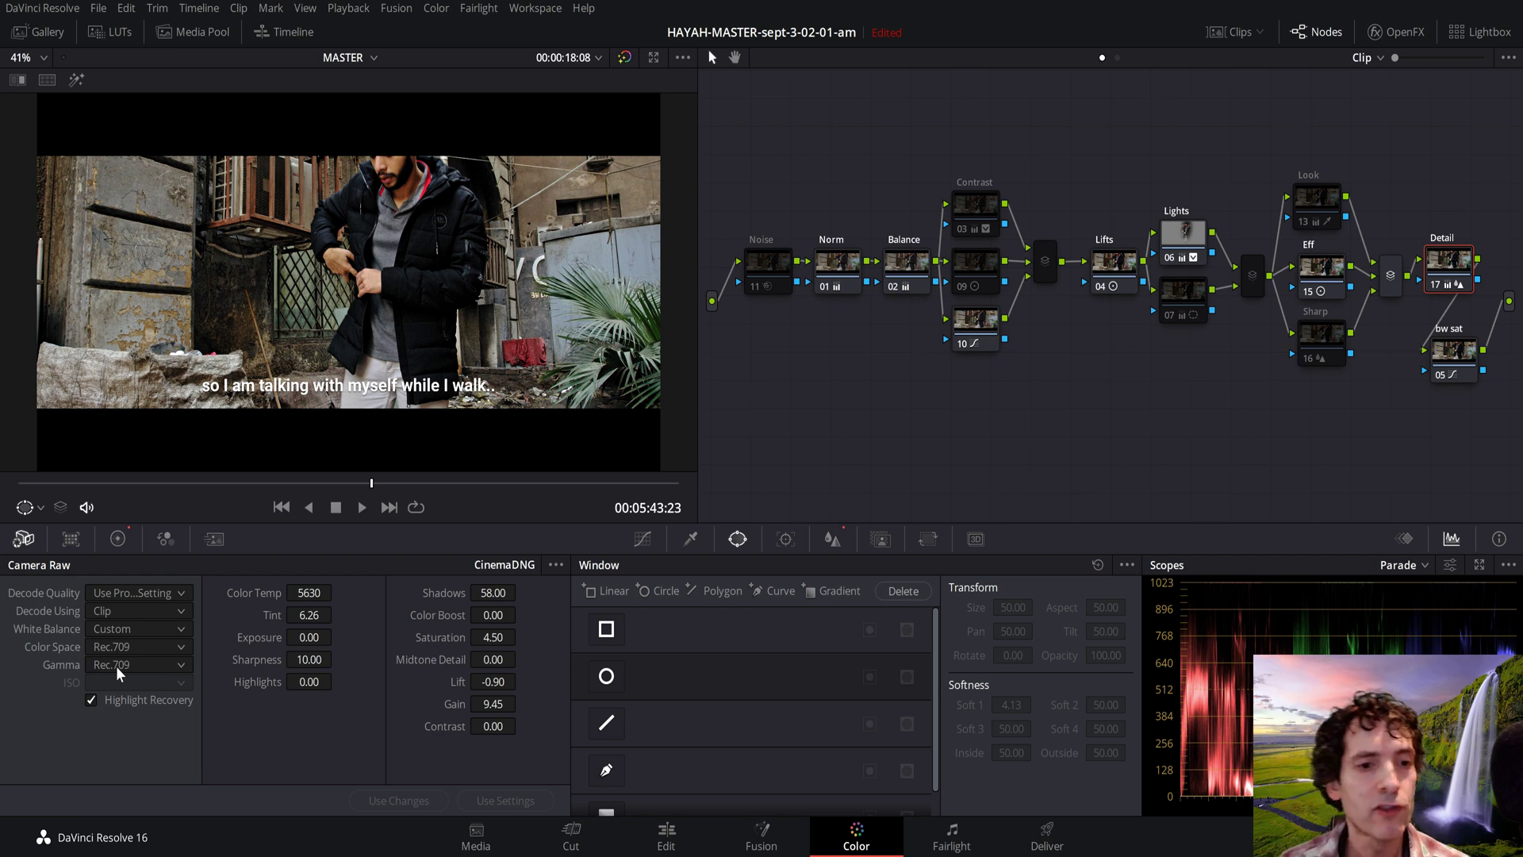
left_click(117, 650)
left_click(140, 705)
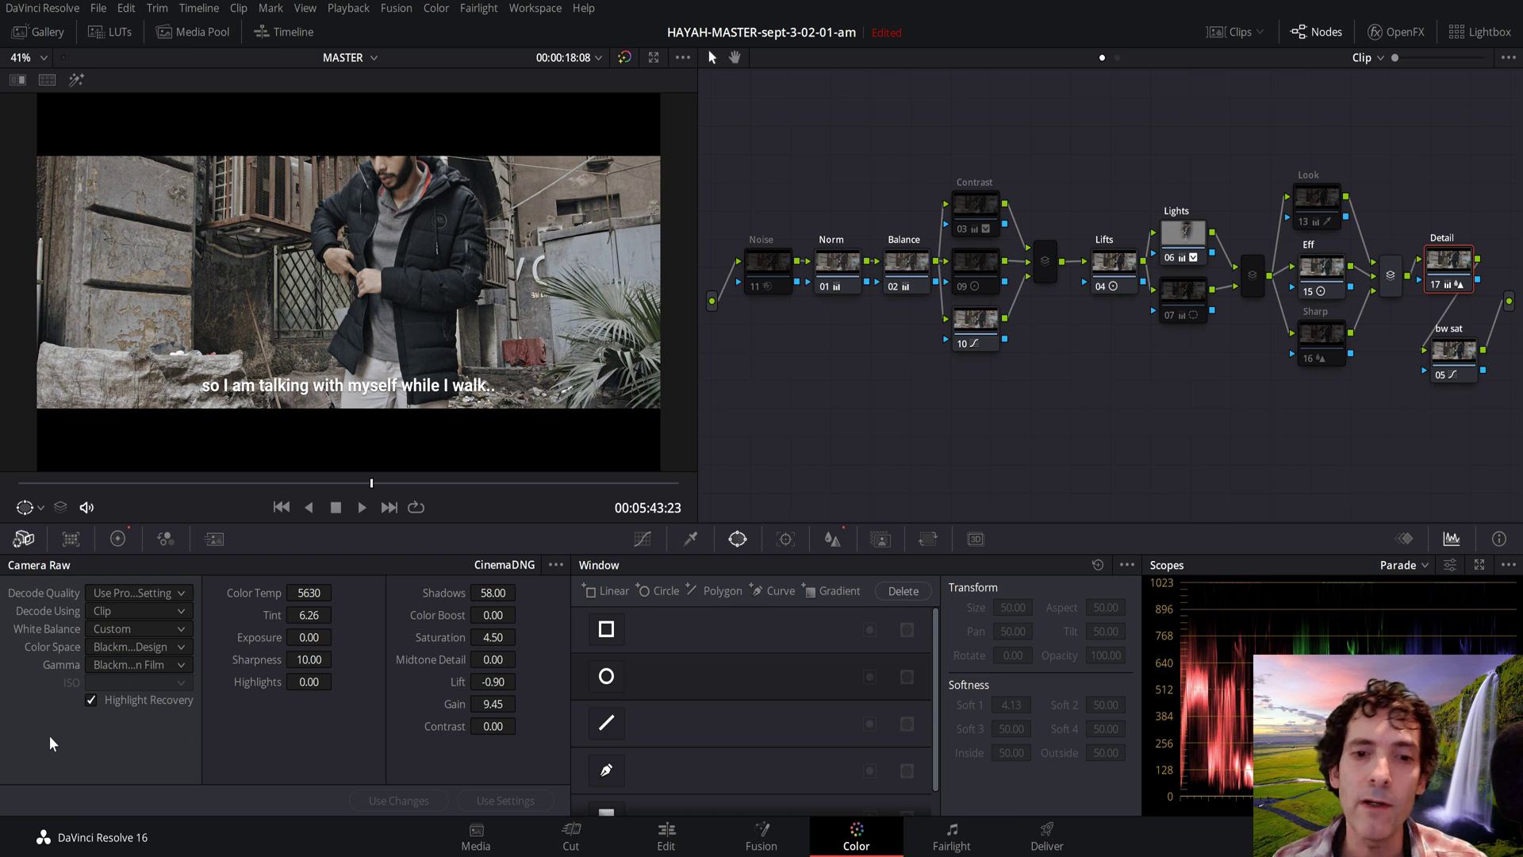
left_click(1182, 243)
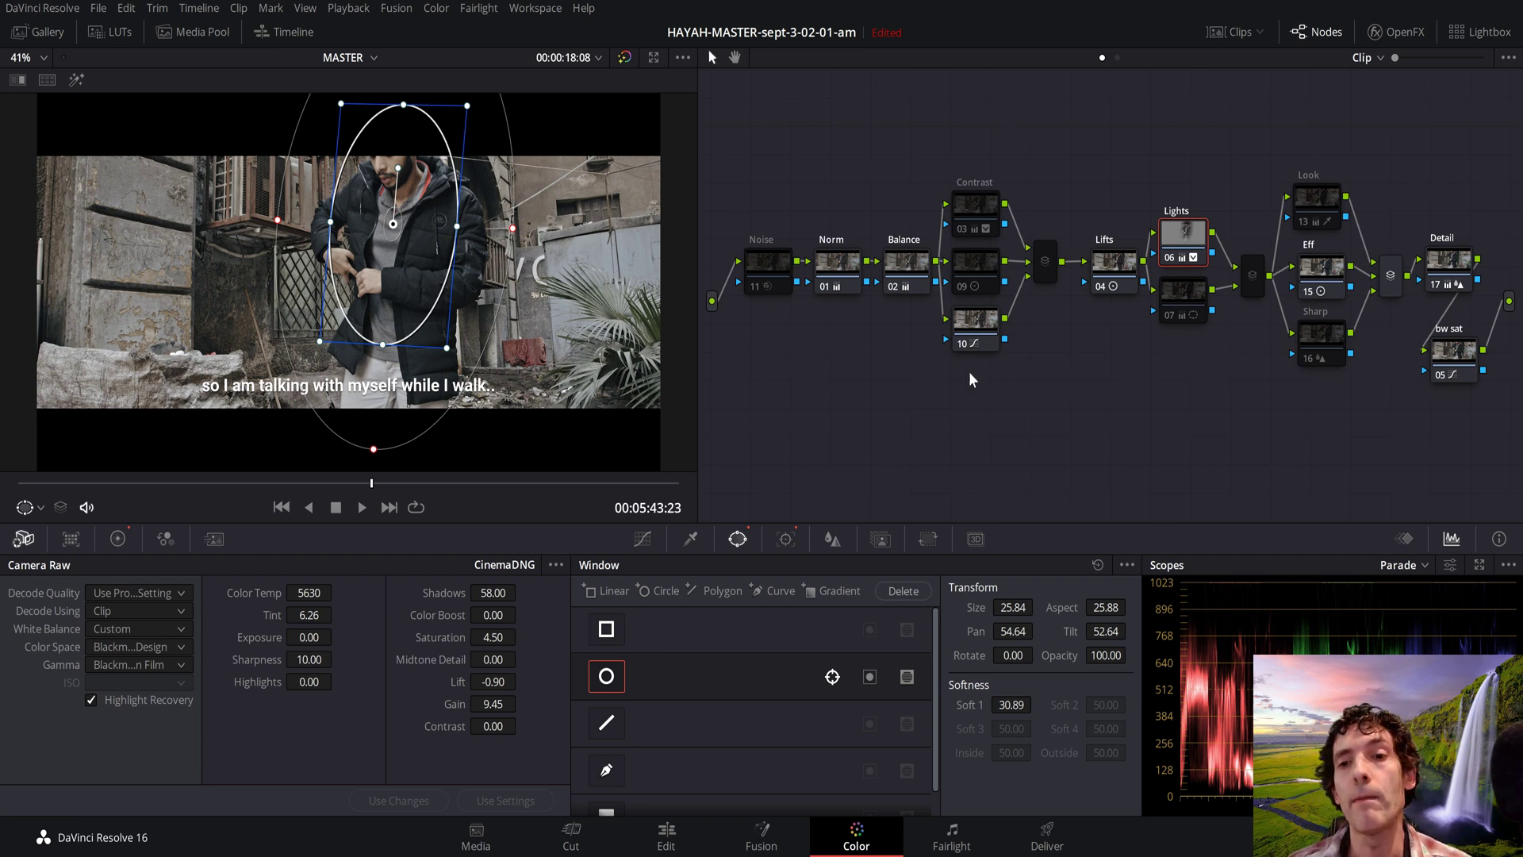
- Show the Primaries Wheels for node 06 Lights: Gamma 0.02, Gain 1.00, Offset 25.00
left_click(117, 540)
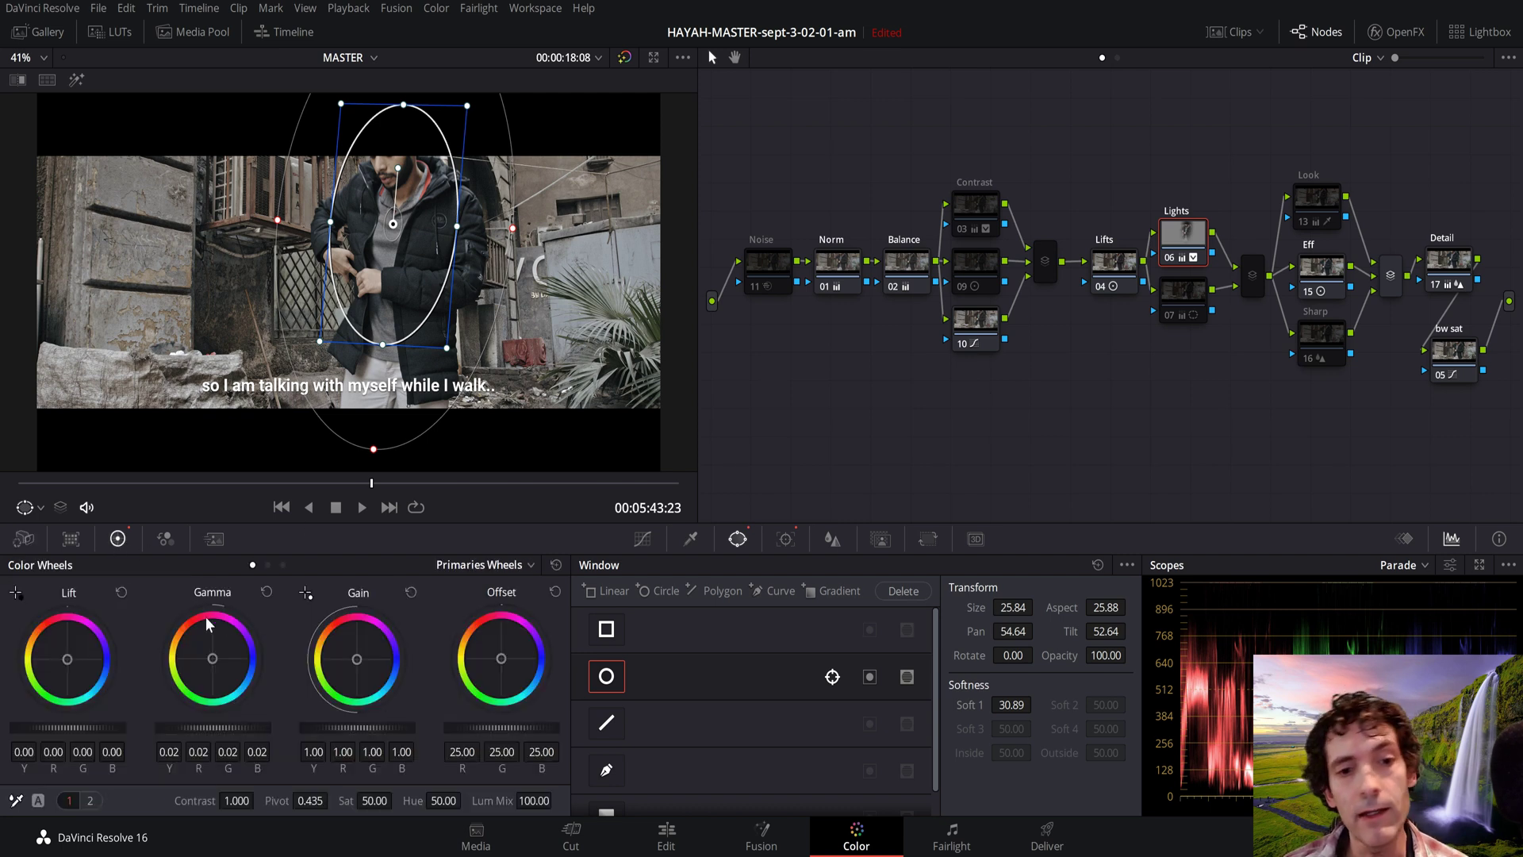